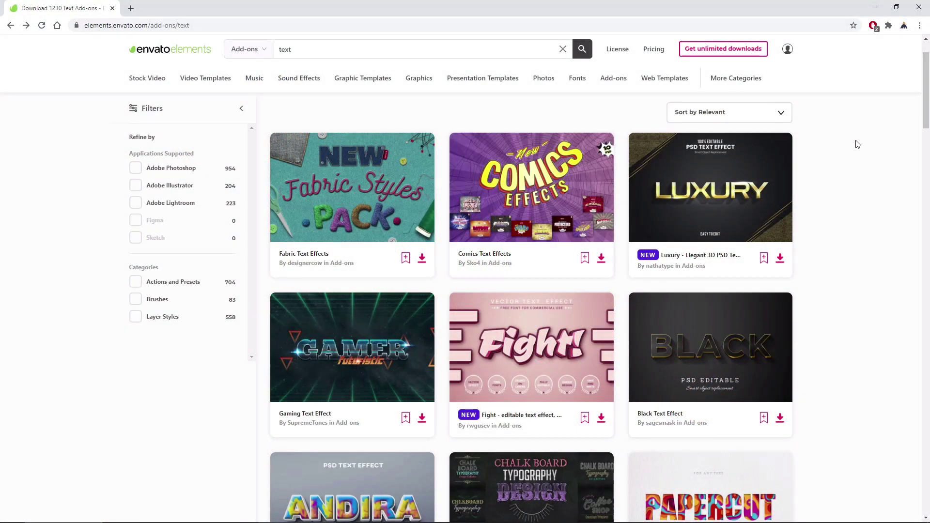
Scroll through the Envato Elements text effect add-ons and view the Pricing page.
scroll(857, 182, down, 5)
scroll(857, 186, down, 7)
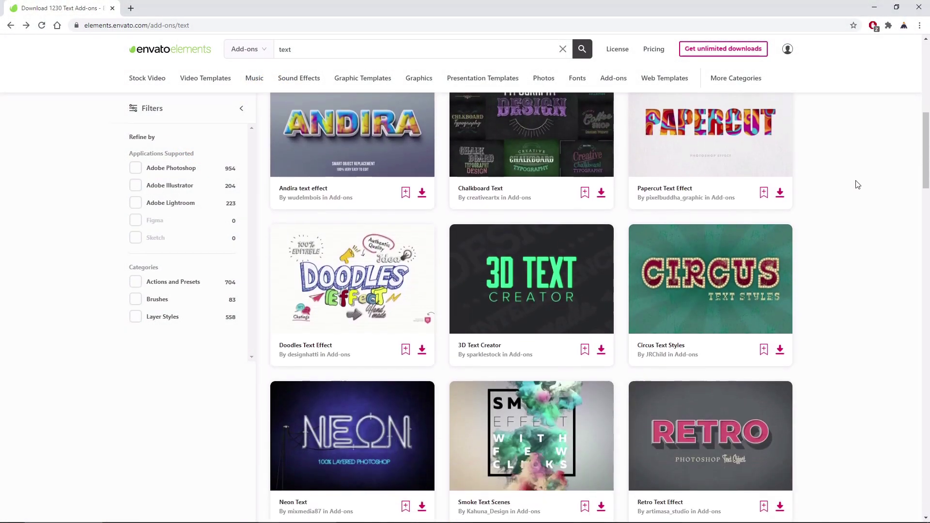
scroll(858, 187, down, 10)
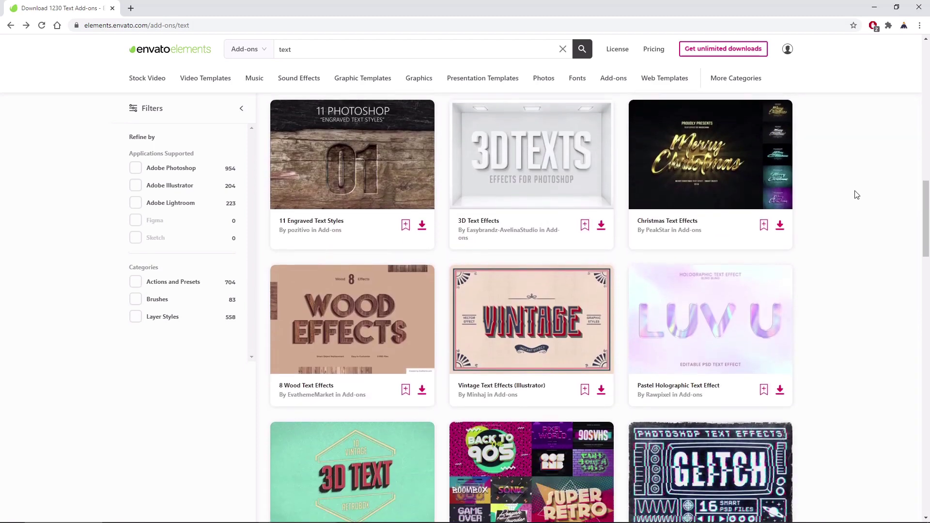
scroll(857, 197, down, 6)
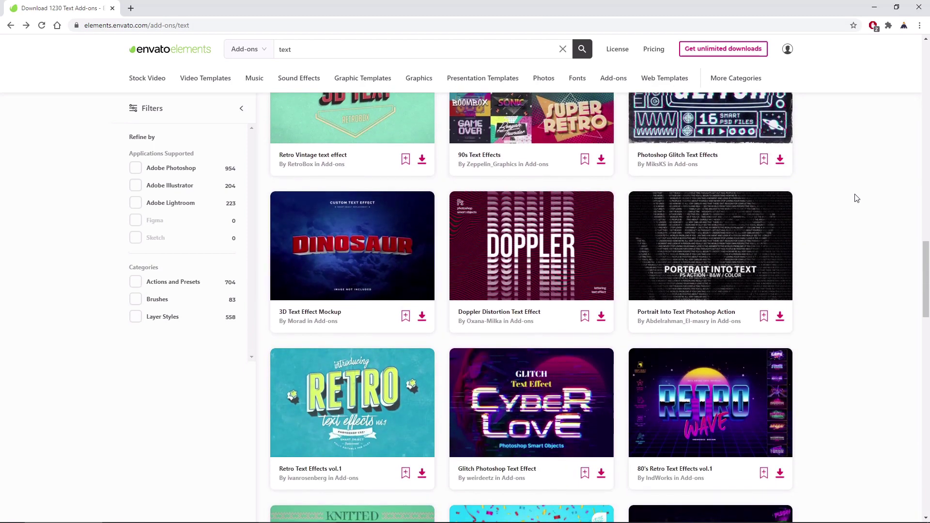
scroll(858, 209, down, 7)
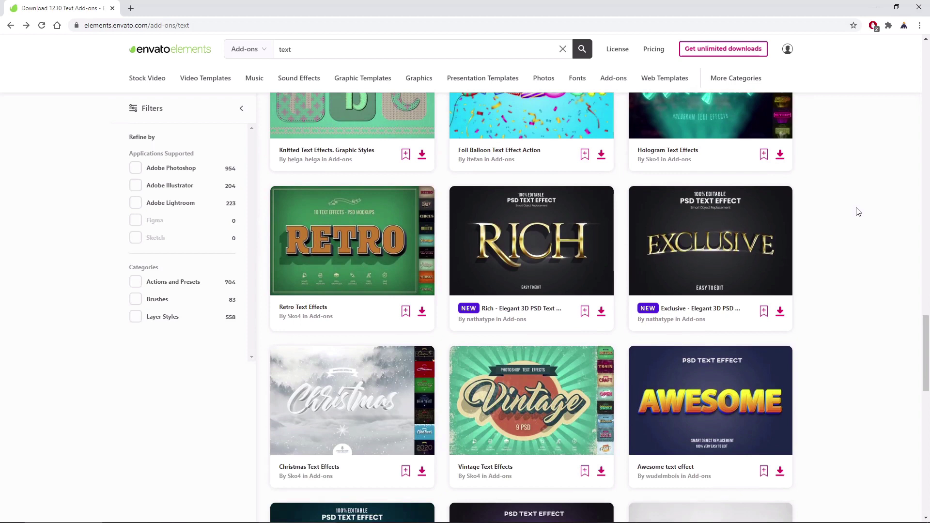
scroll(858, 212, down, 1)
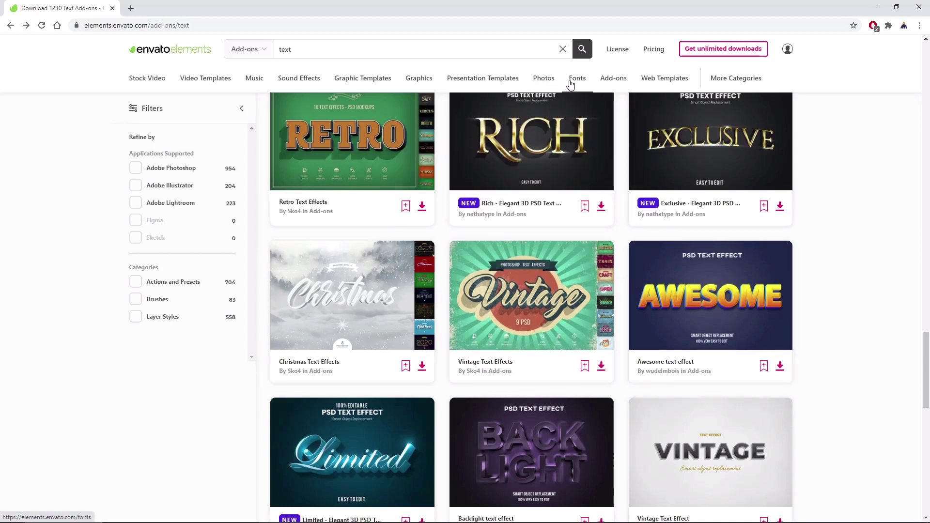
mouse_move(571, 85)
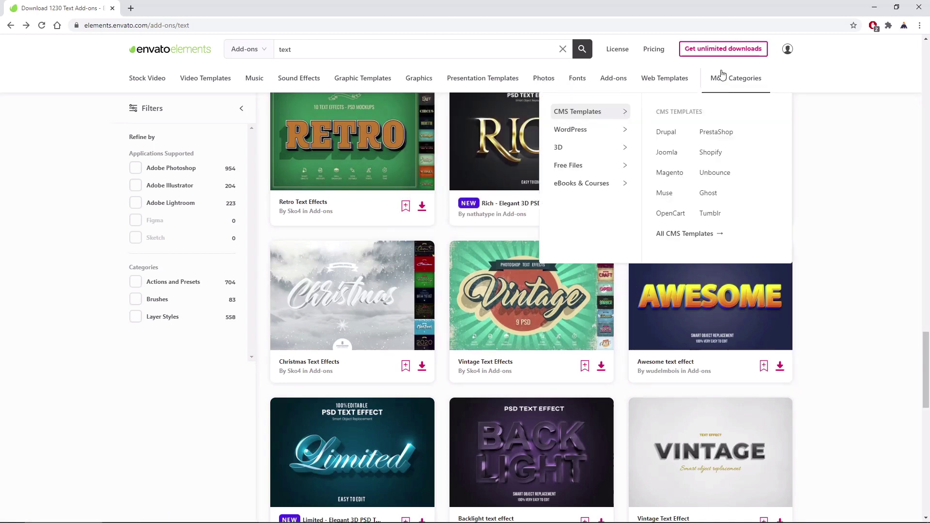
click(717, 53)
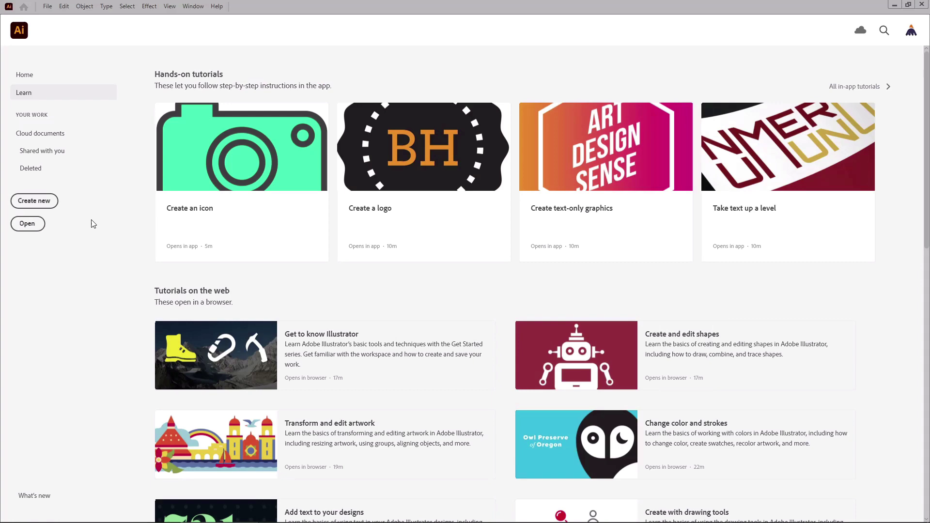
Create a new 850 × 600 px document in Pixels, RGB Color, with 72 ppi raster effects.
click(48, 206)
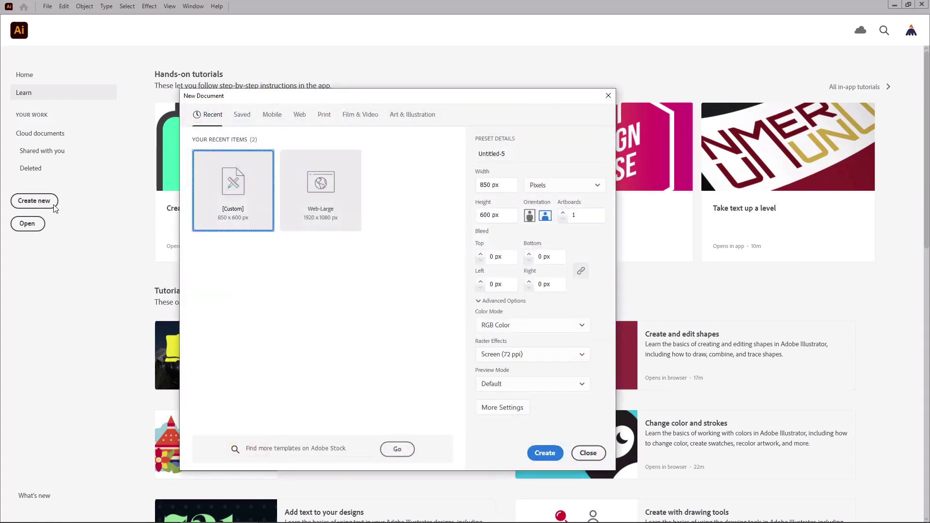
click(543, 186)
click(544, 204)
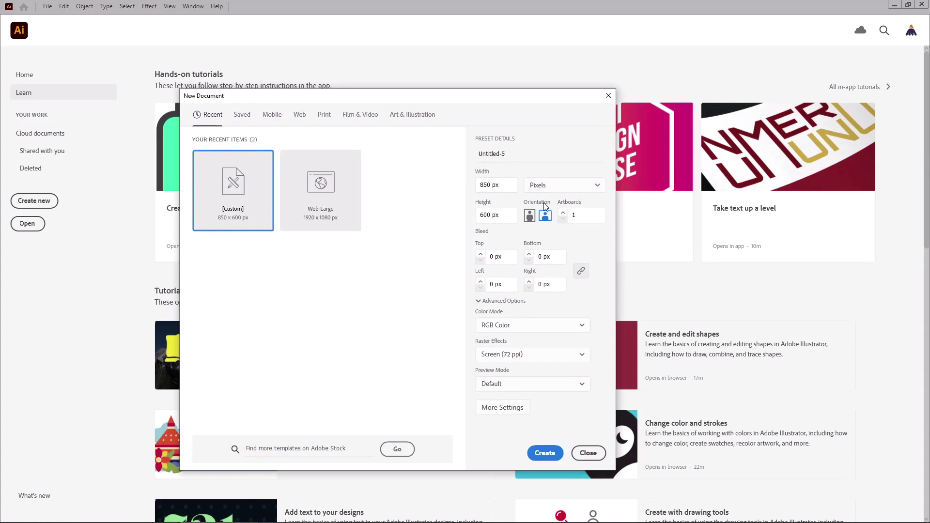
click(507, 186)
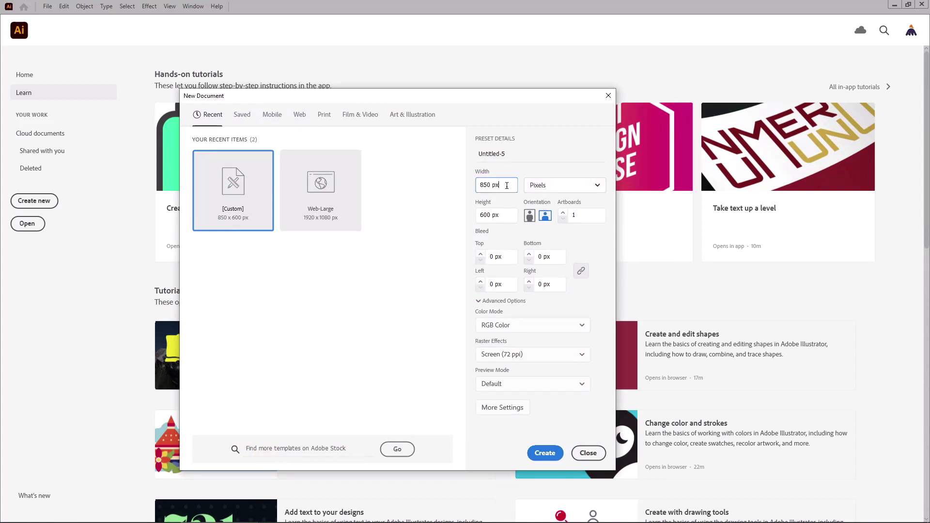
click(505, 214)
click(553, 326)
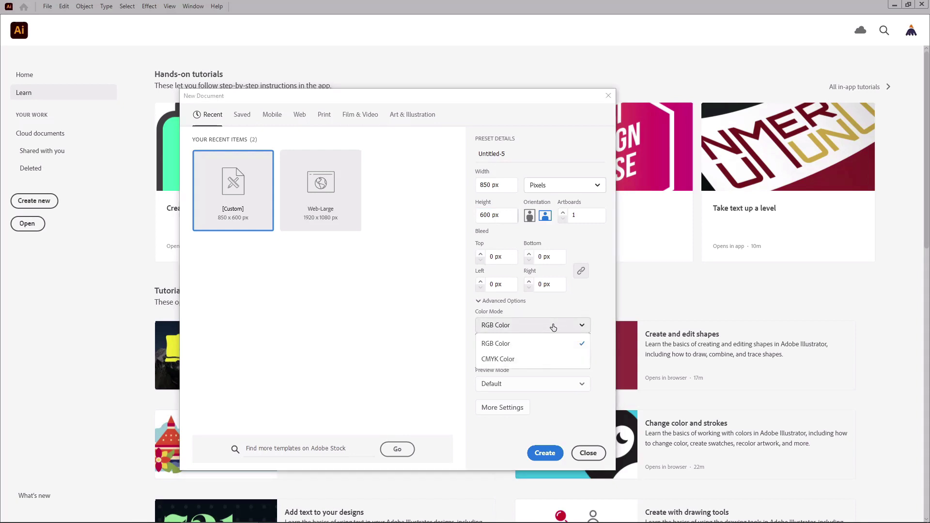
click(537, 345)
click(544, 357)
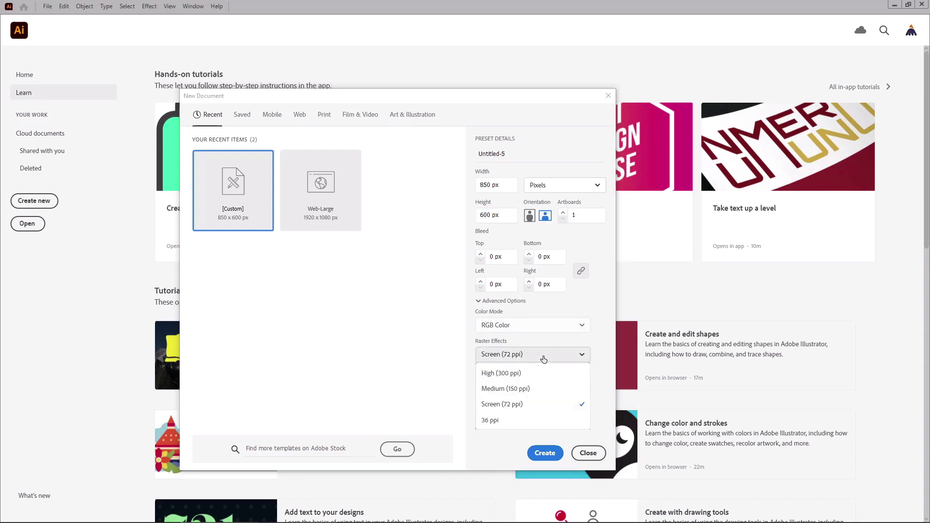
click(527, 404)
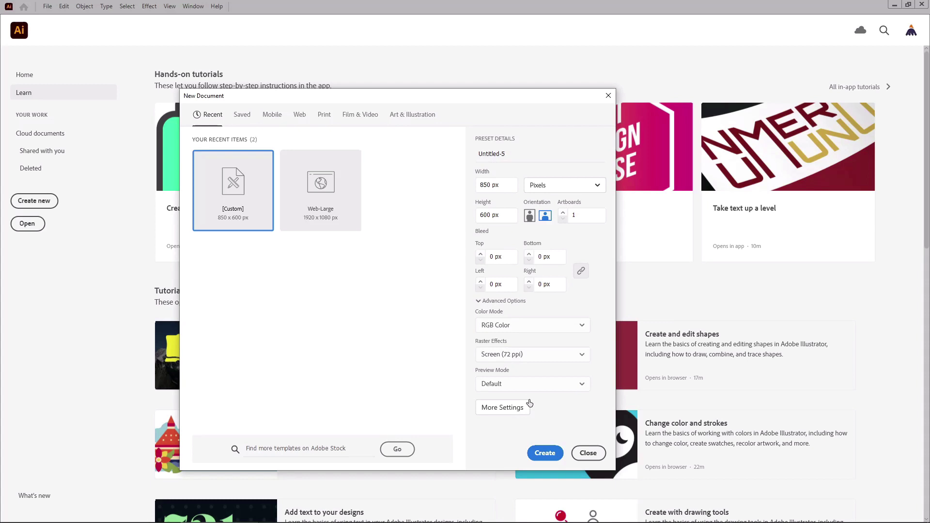
click(549, 456)
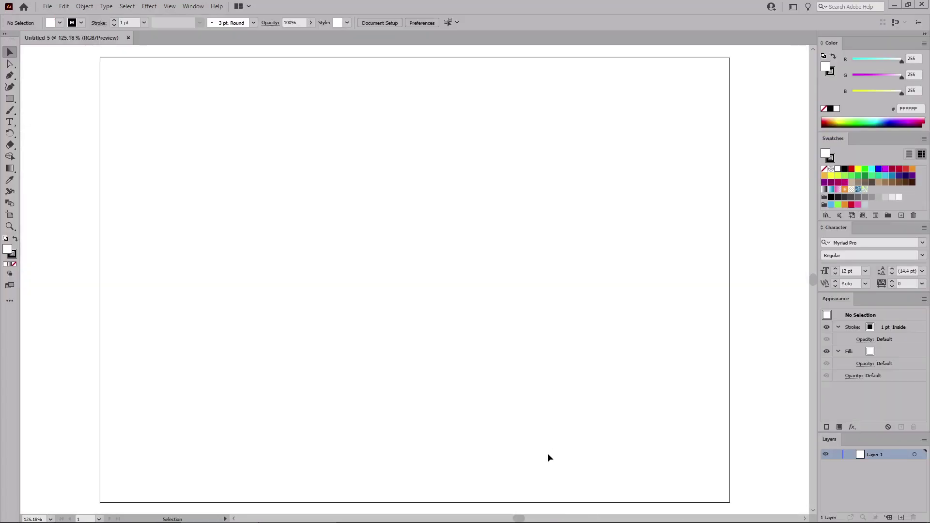
Fit the whole blank artboard in the window with Ctrl+0.
key(a)
key(ctrl+0)
key(v)
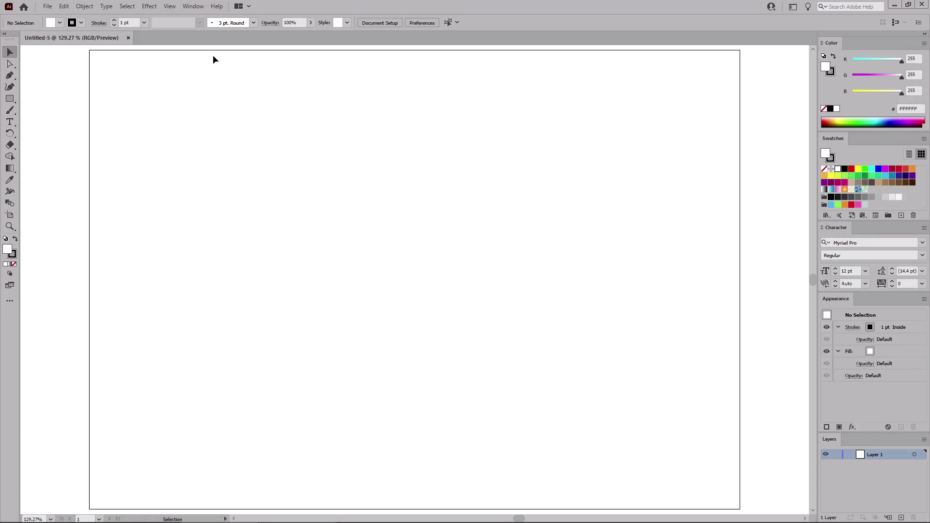
Browse the Window menu without changes, then pick the Type tool.
click(197, 7)
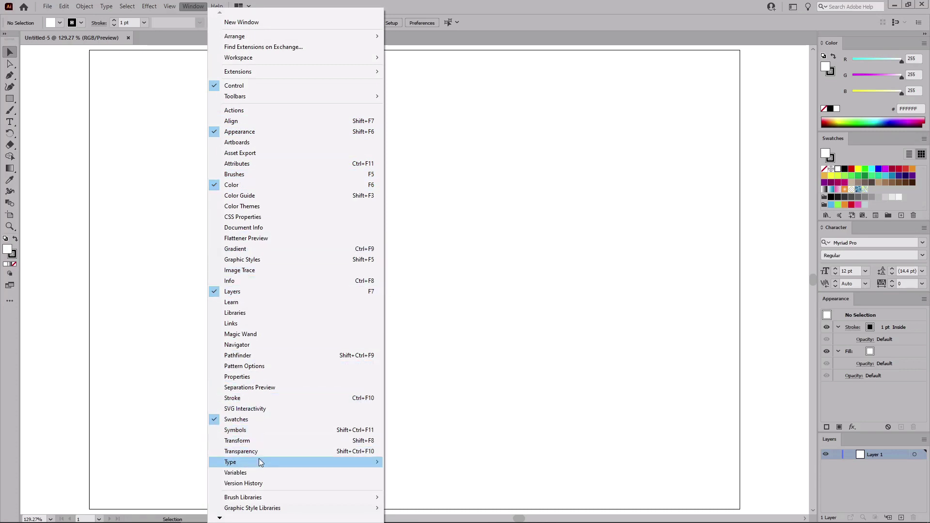
mouse_move(373, 463)
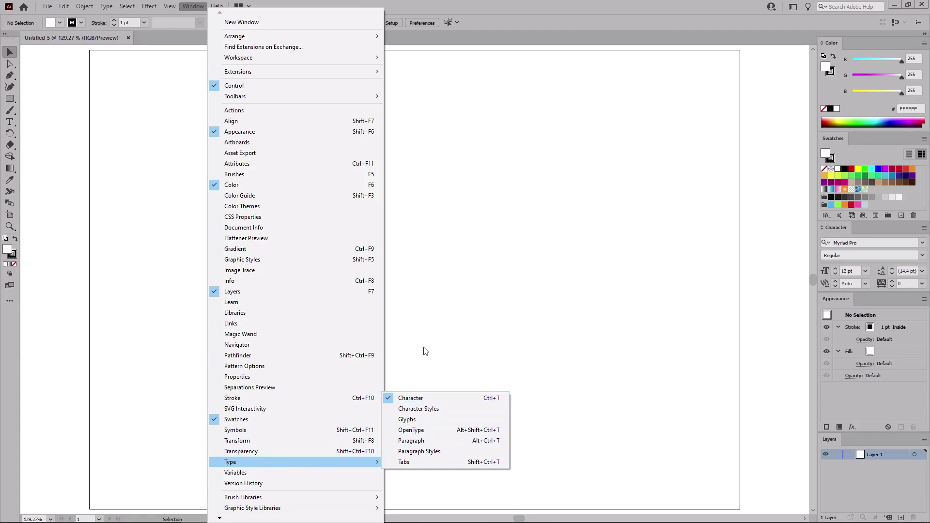
click(143, 187)
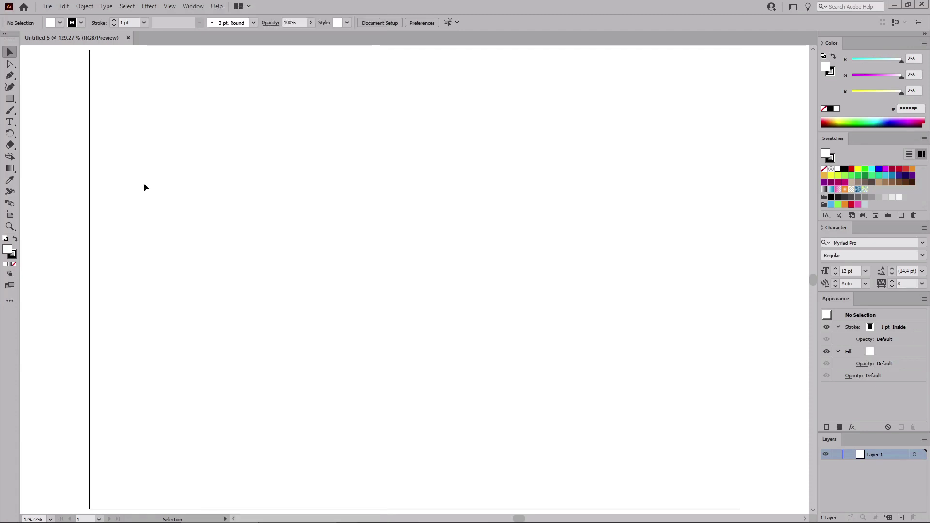
click(13, 124)
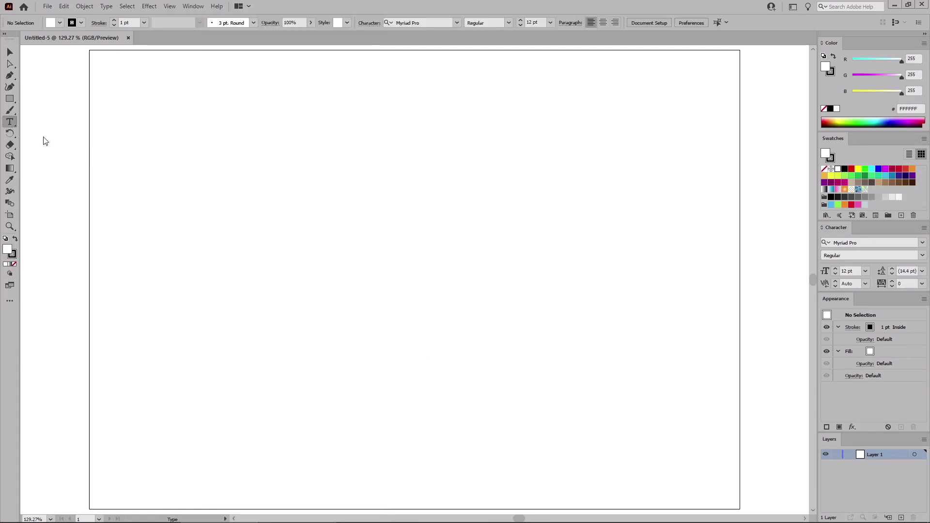
Set the type to Silkscreen Expanded at 200 pt.
click(859, 242)
text(silk)
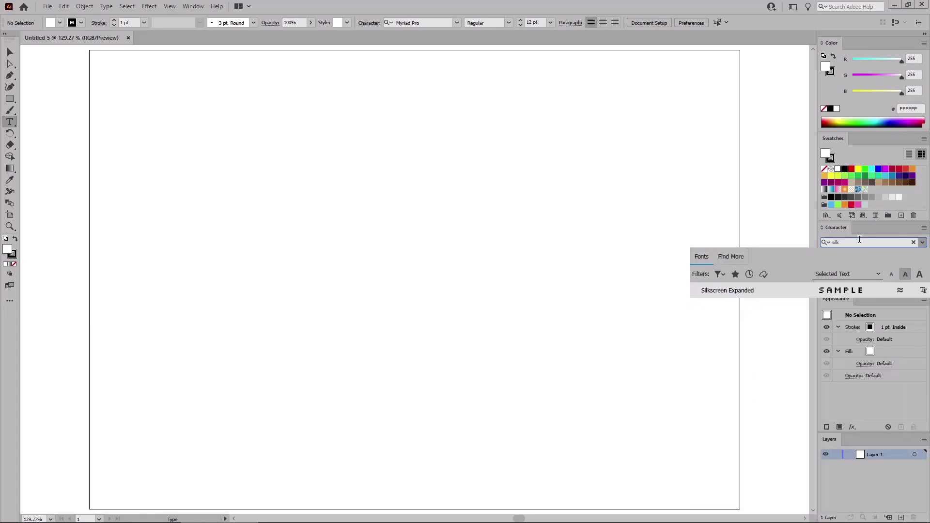
click(846, 289)
click(851, 271)
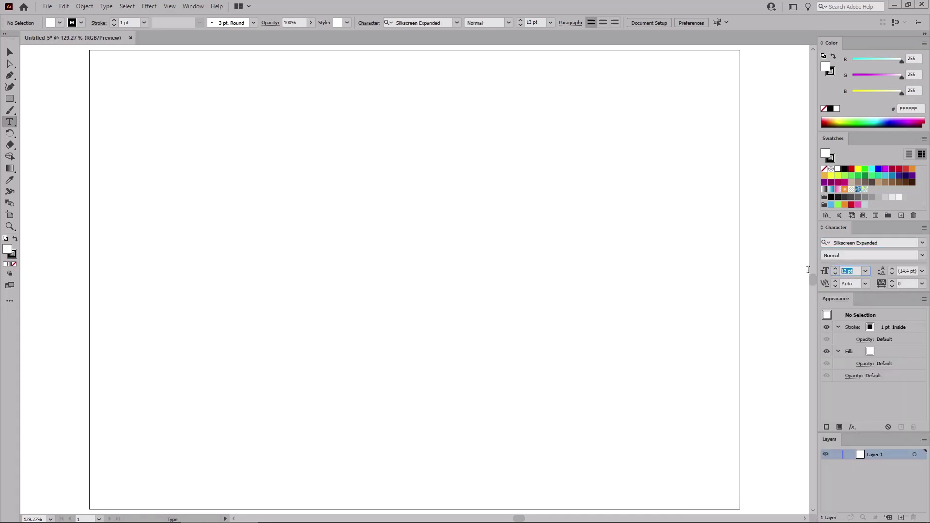
text(200)
key(Return)
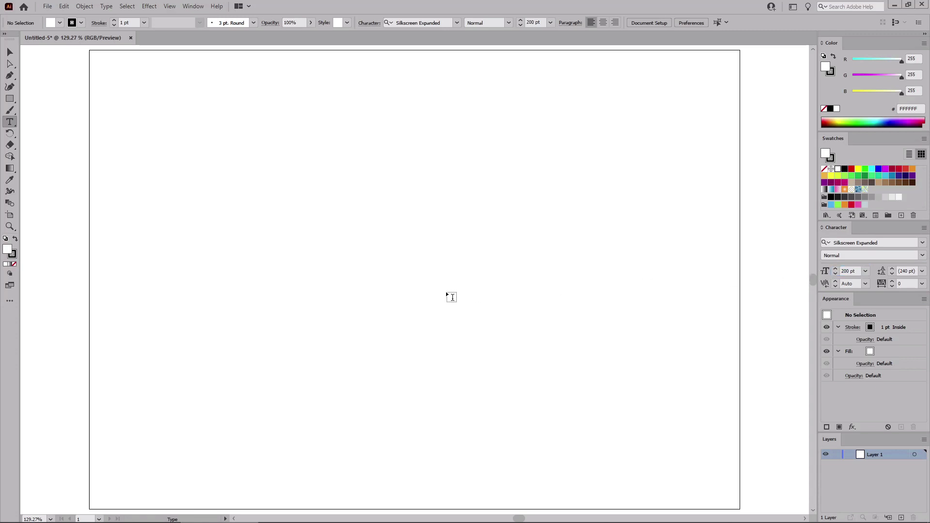
Type 'PIXEL' on the artboard and move it toward the centre.
click(227, 278)
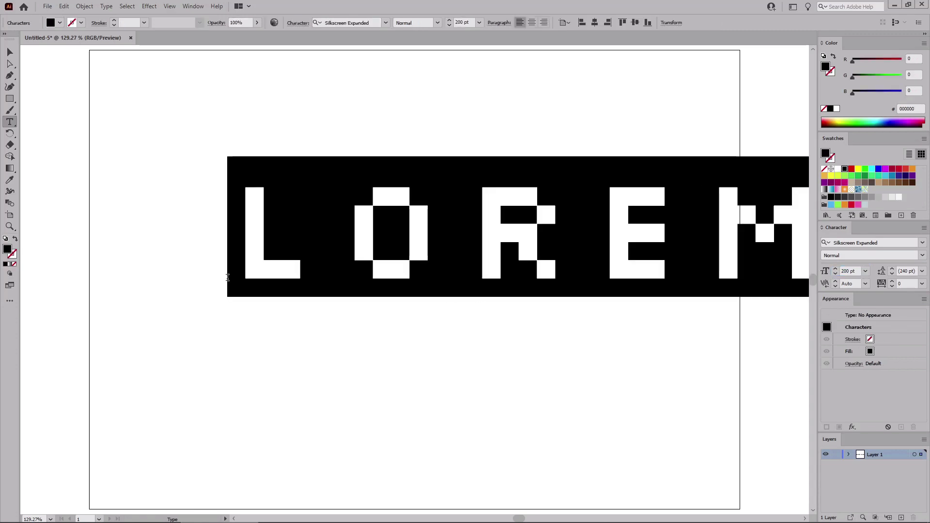
text(PIXEL)
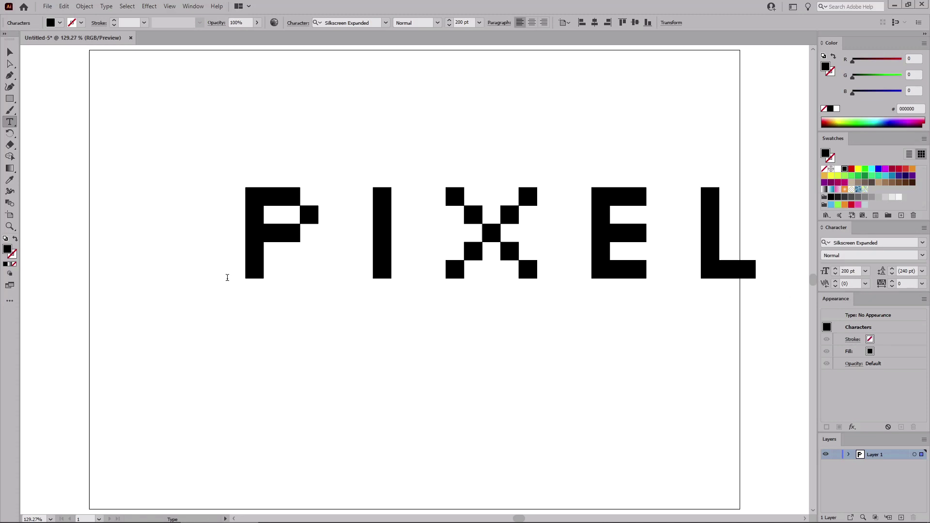
key(Escape)
drag(493, 240, 418, 267)
Fill the PIXEL text with pink R251 G137 B100.
click(913, 58)
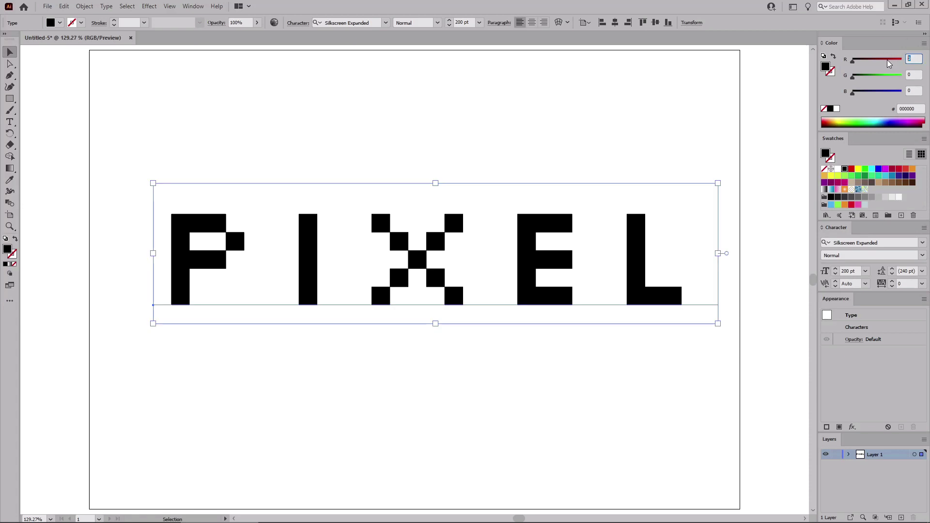
text(251)
key(Tab)
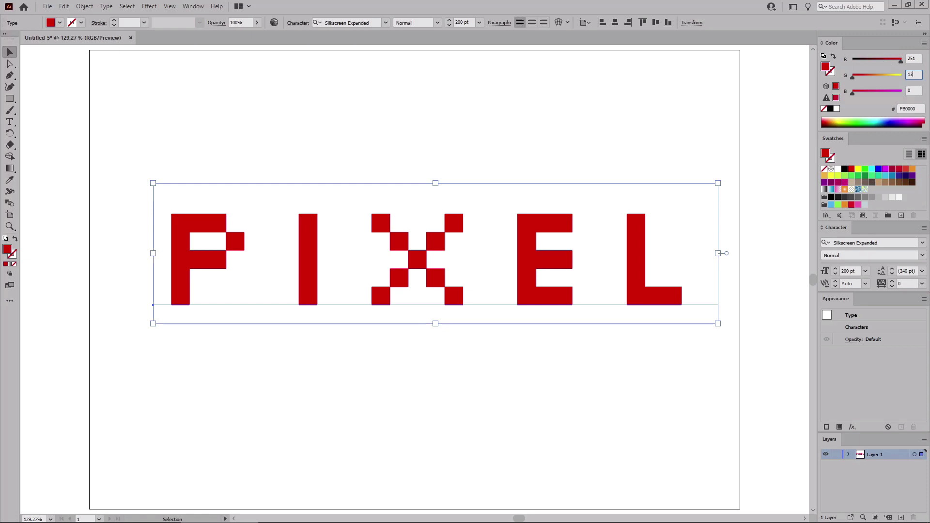
key(Tab)
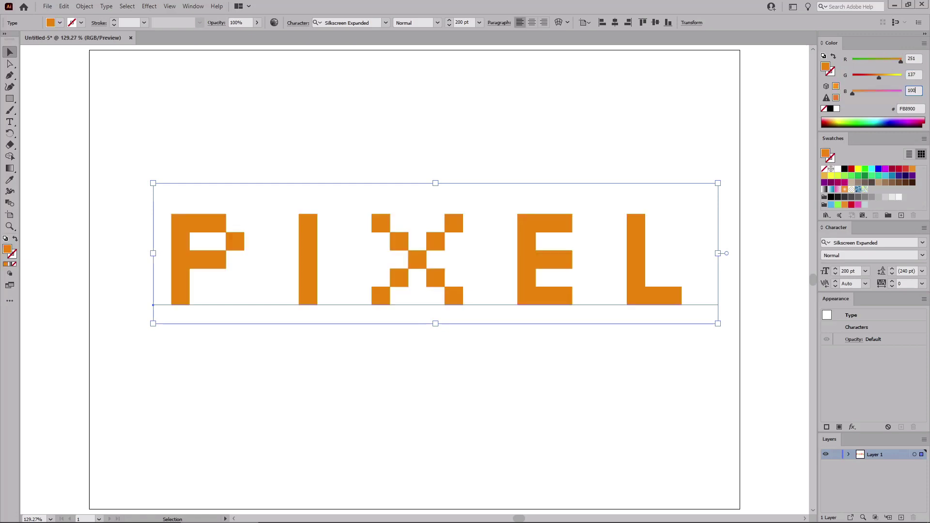
key(Return)
Apply 3D Extrude & Bevel to PIXEL with Isometric Top position and 25 pt depth.
click(150, 6)
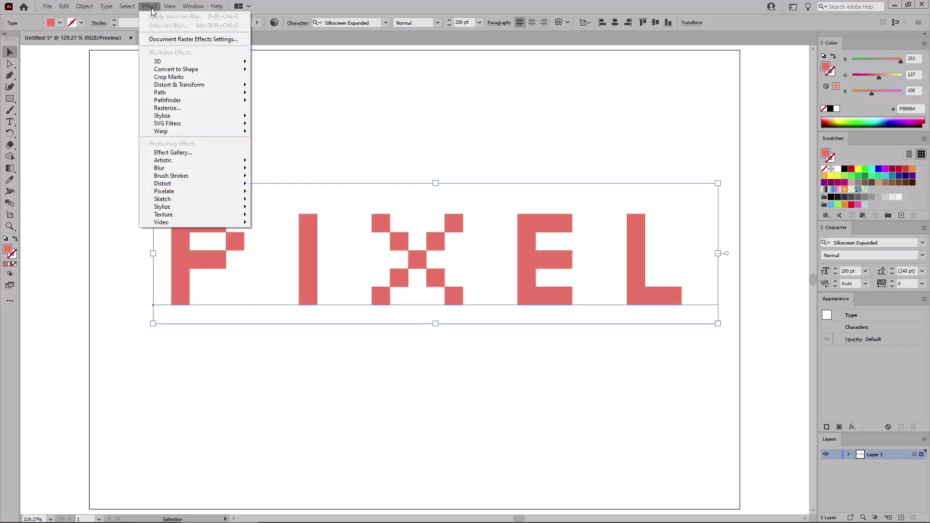
mouse_move(160, 62)
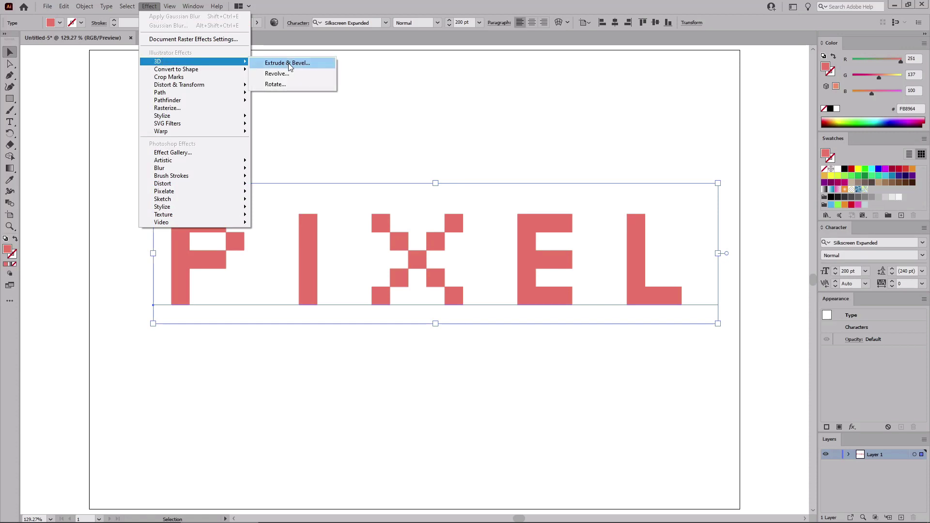
click(288, 63)
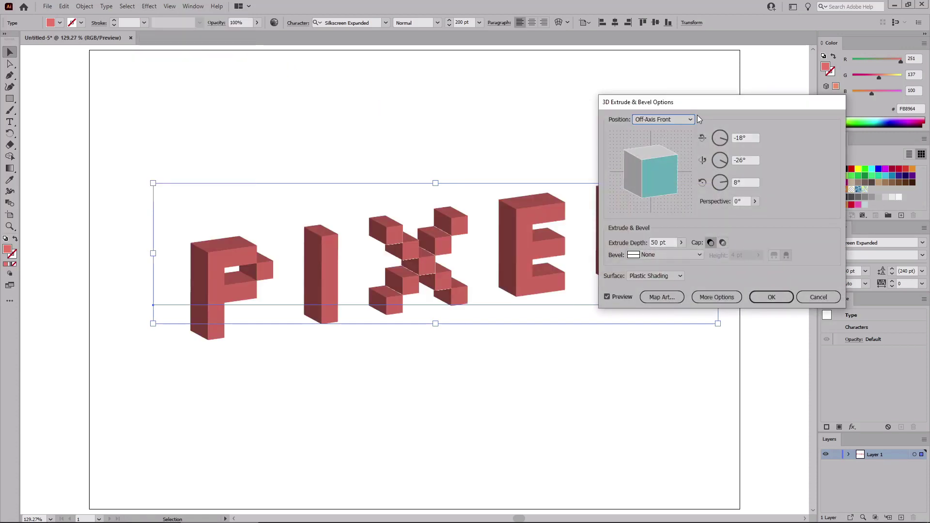
drag(706, 103, 789, 40)
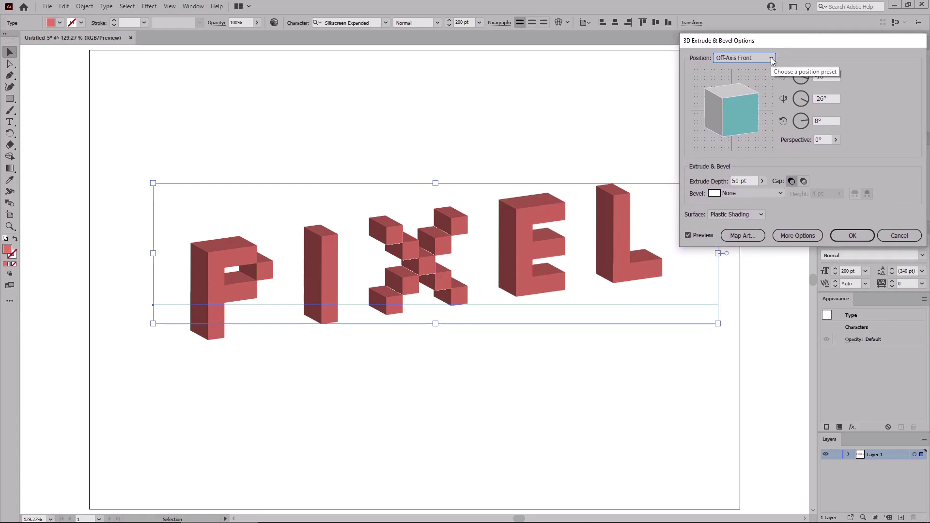
click(772, 58)
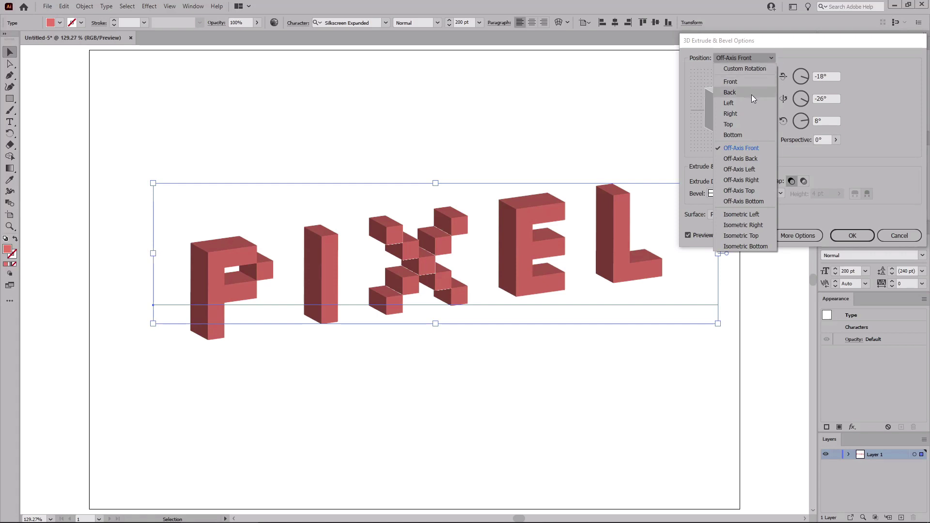
click(742, 235)
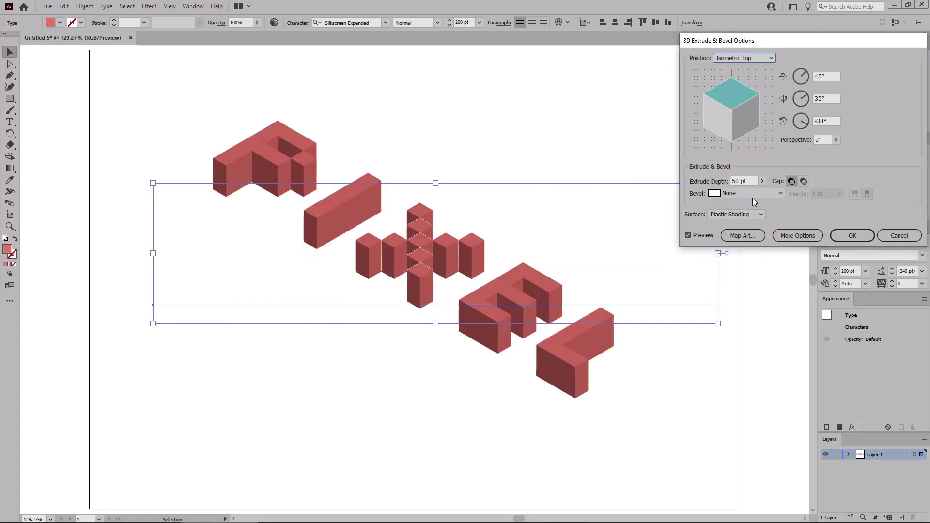
triple_click(752, 180)
text(25)
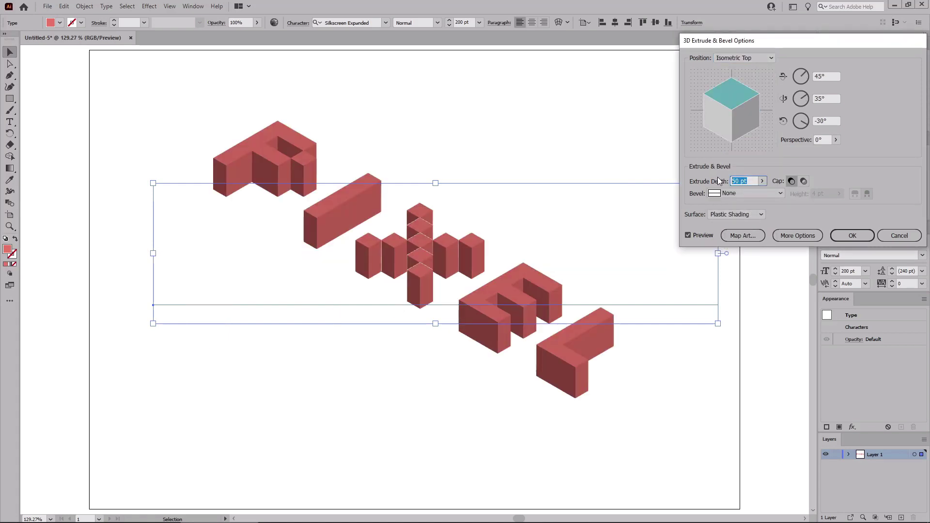
click(796, 235)
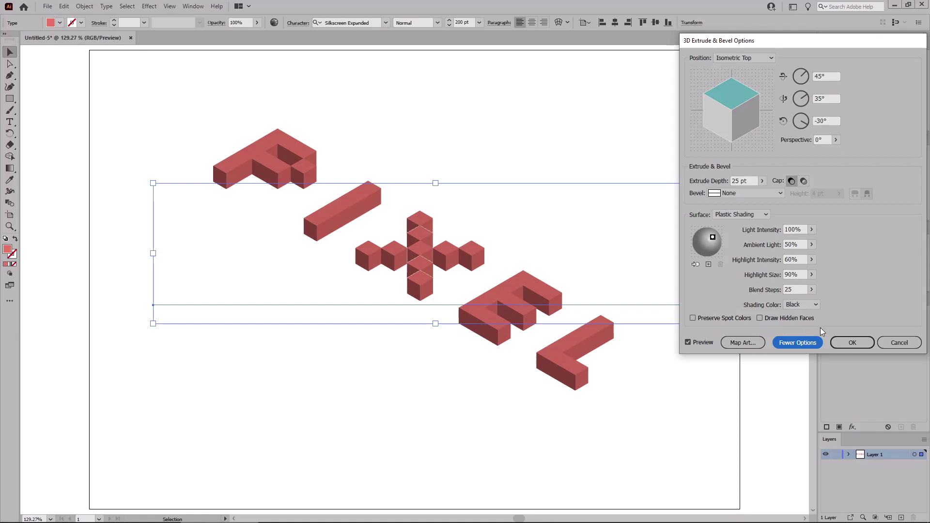
click(845, 345)
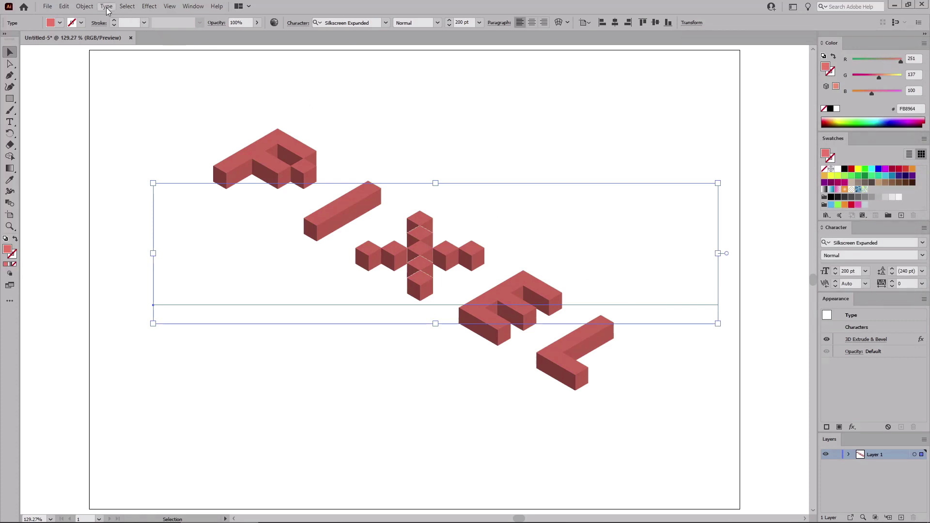
Expand the 3D appearance into paths, inspect its nested groups, and ungroup twice into separate faces.
click(84, 6)
click(101, 131)
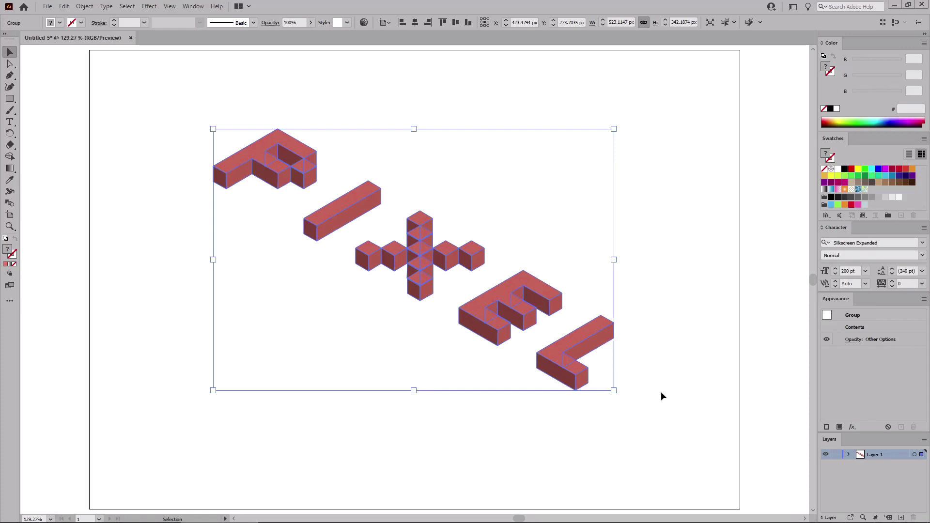
click(848, 456)
click(861, 465)
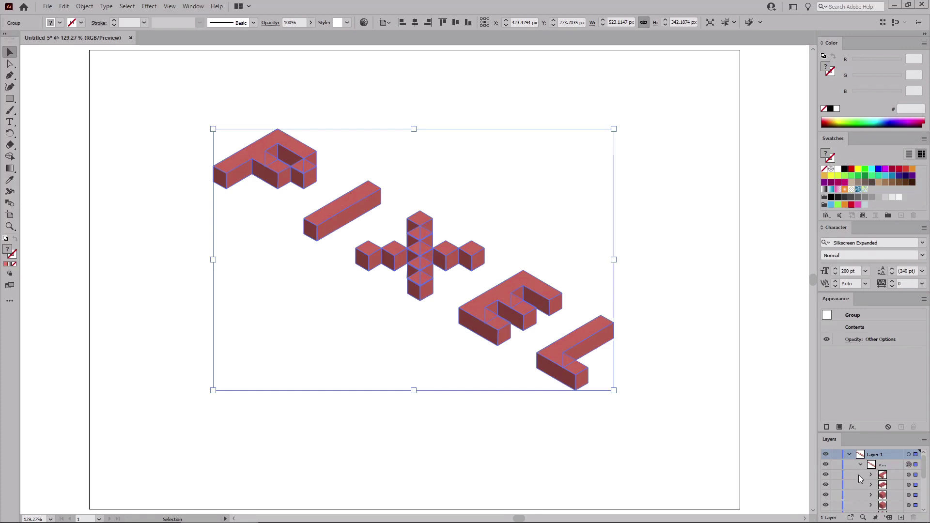
click(871, 476)
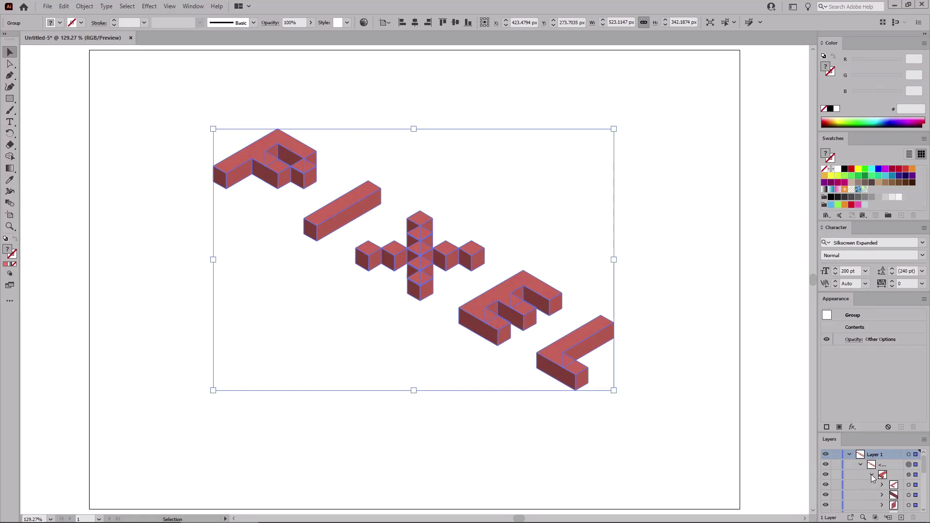
click(882, 485)
key(shift+ctrl+g)
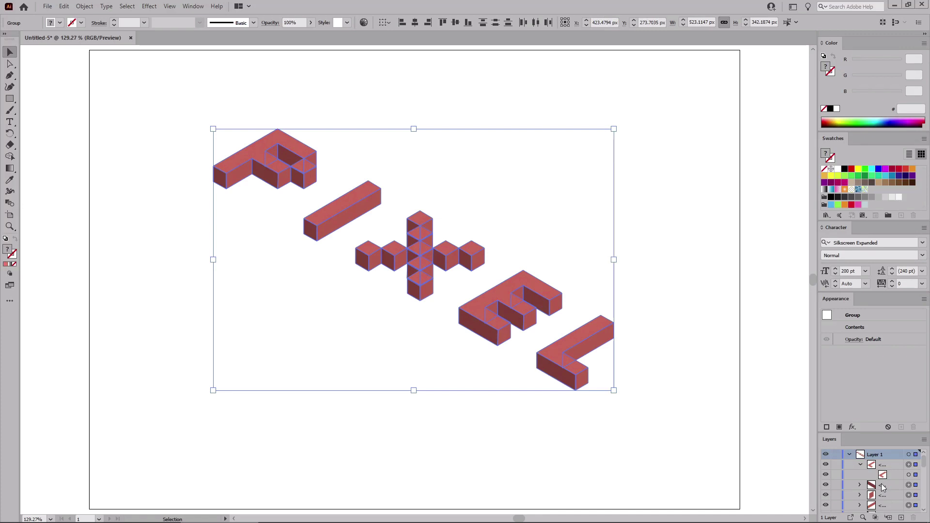
key(shift+ctrl+g)
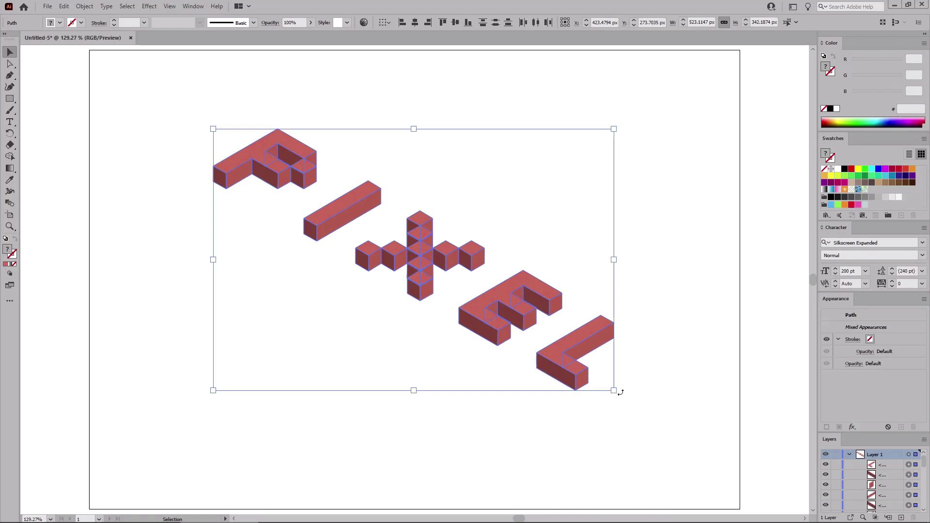
Select the L's top face plus every other face with the same fill colour.
click(655, 331)
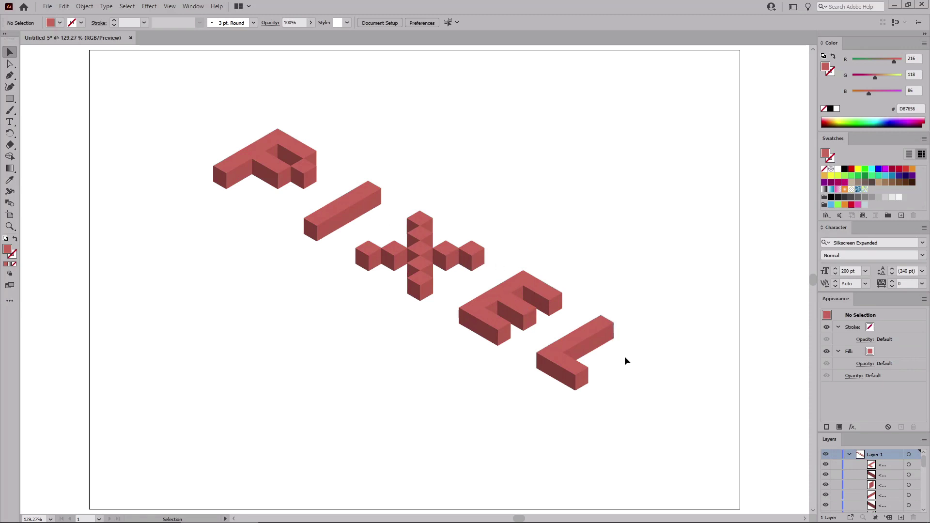
click(576, 336)
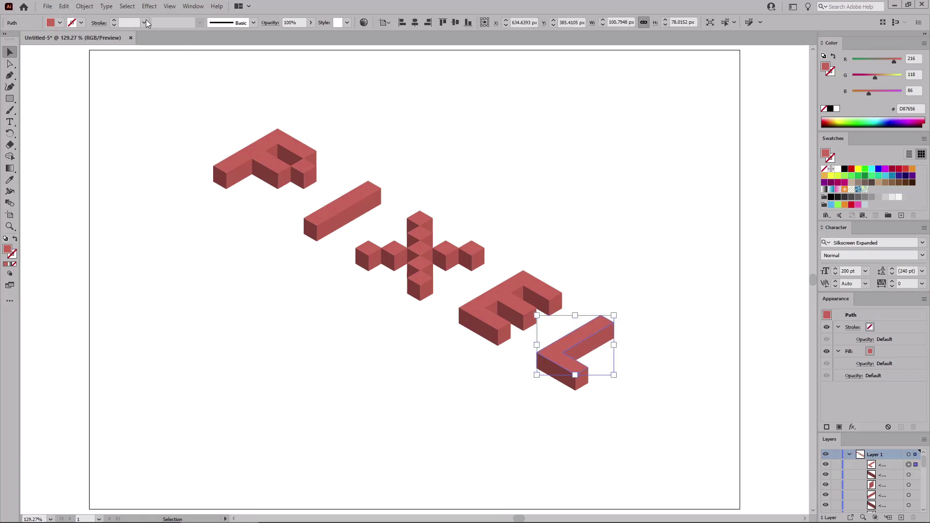
click(127, 5)
mouse_move(145, 100)
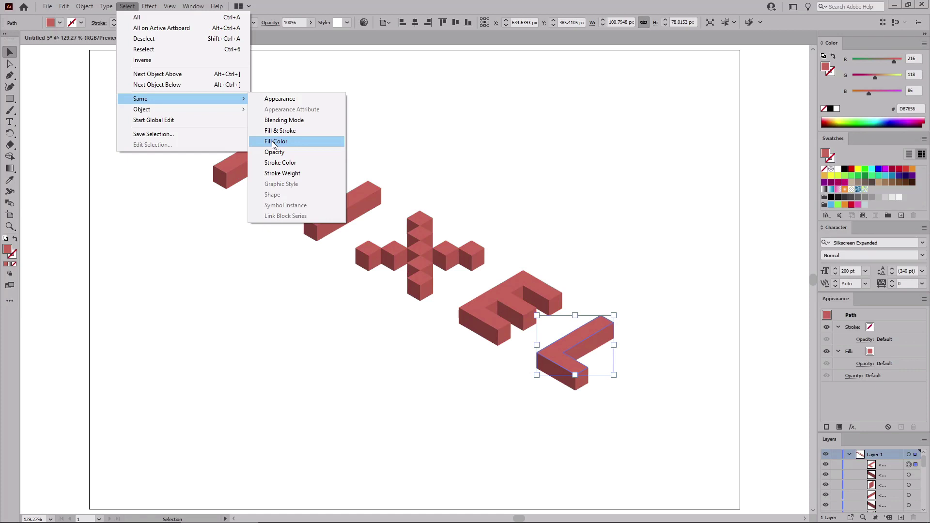
click(273, 142)
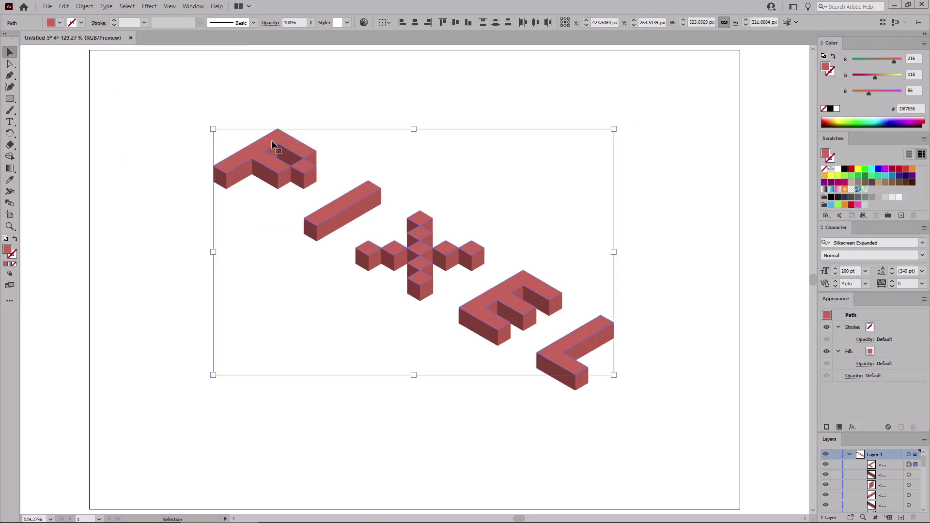
click(84, 6)
mouse_move(184, 358)
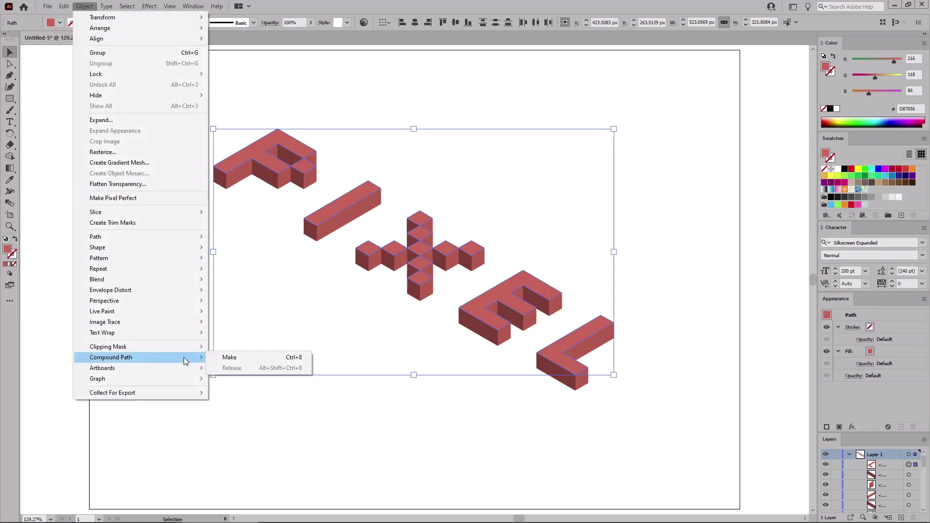
Combine the selected top faces into a compound path named 'Top'.
click(272, 358)
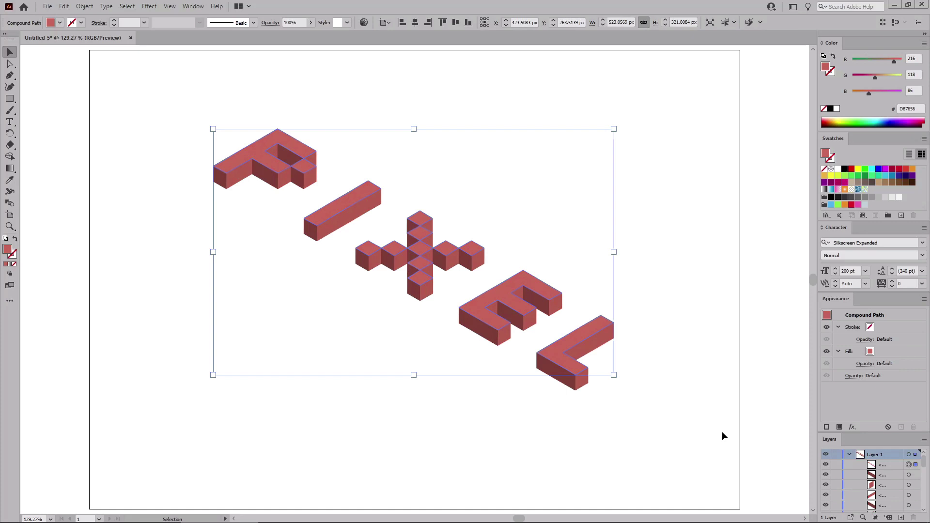
double_click(884, 464)
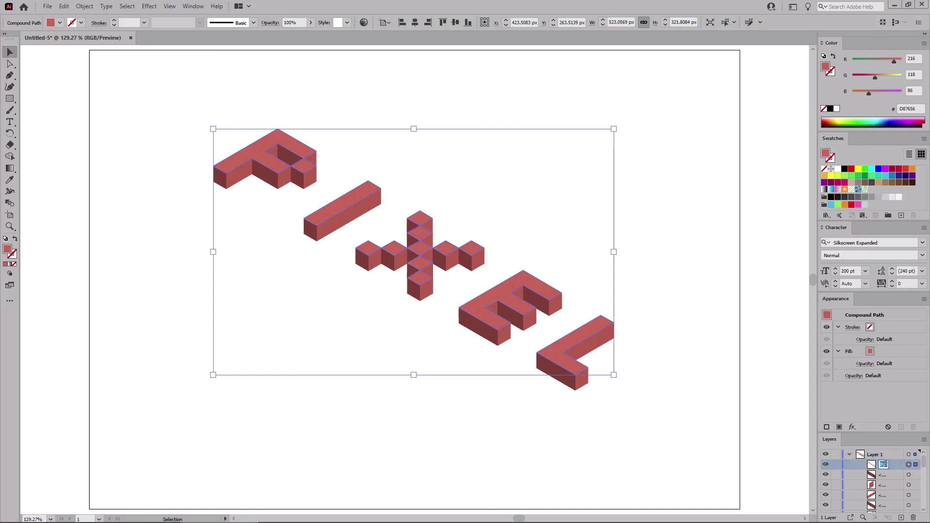
text(Top)
key(Return)
Paste a copy of Top in front and name it 'Base'.
key(a)
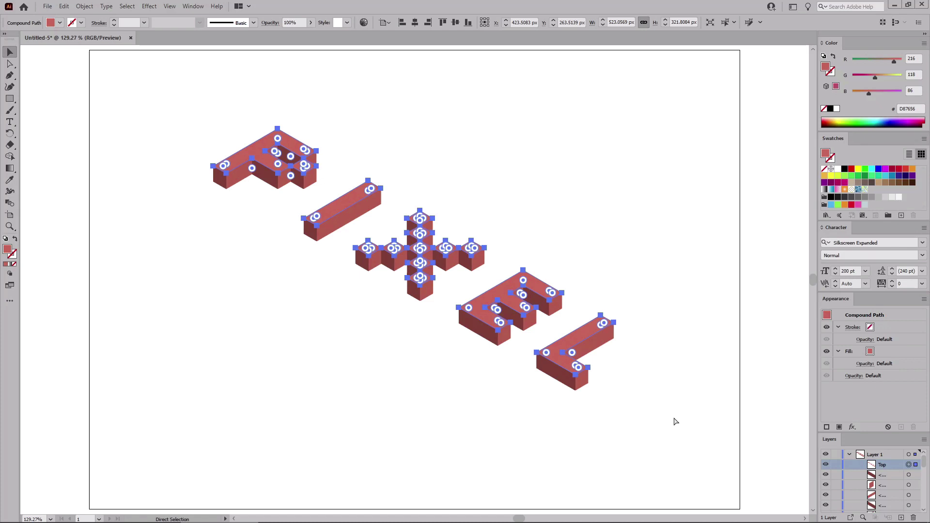
key(ctrl+c)
key(ctrl+f)
key(v)
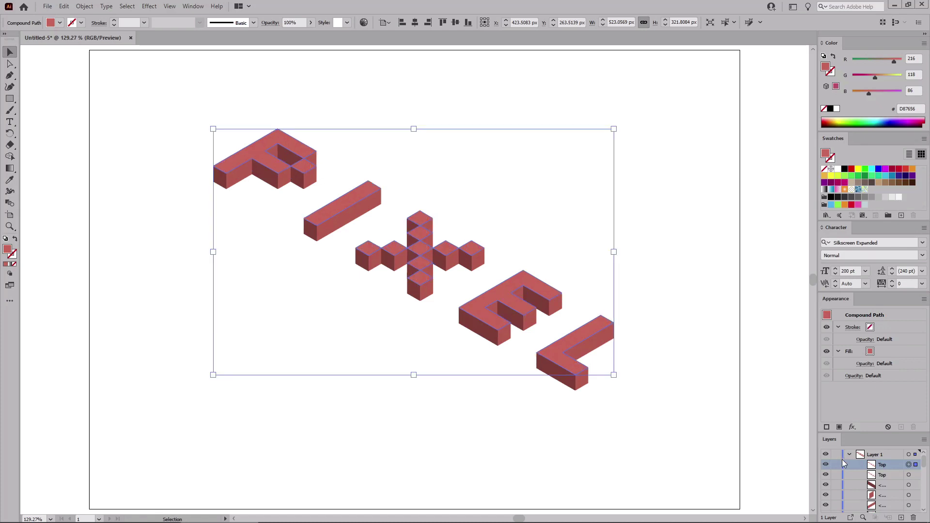
double_click(882, 465)
text(Base)
key(Return)
Fill Base black and bottom-align it with the L's side face.
drag(869, 93, 844, 75)
drag(894, 60, 853, 61)
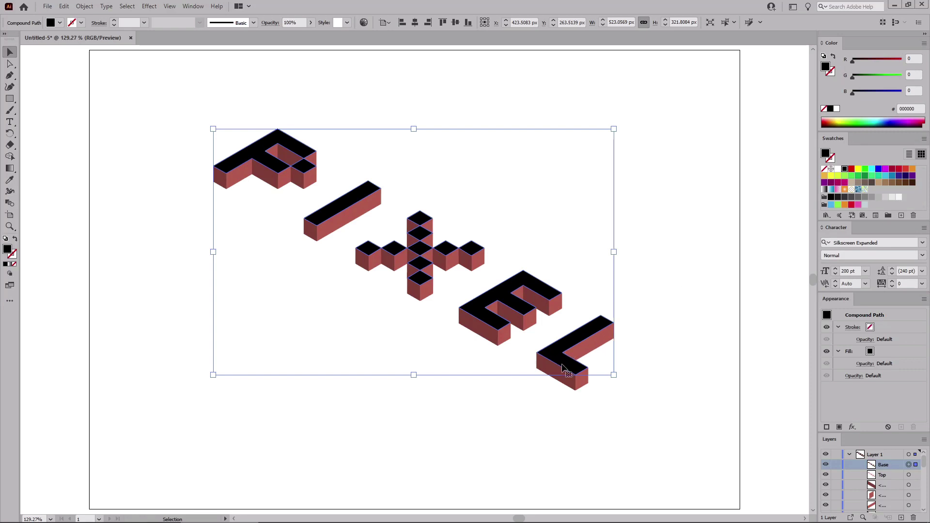
shift+click(569, 385)
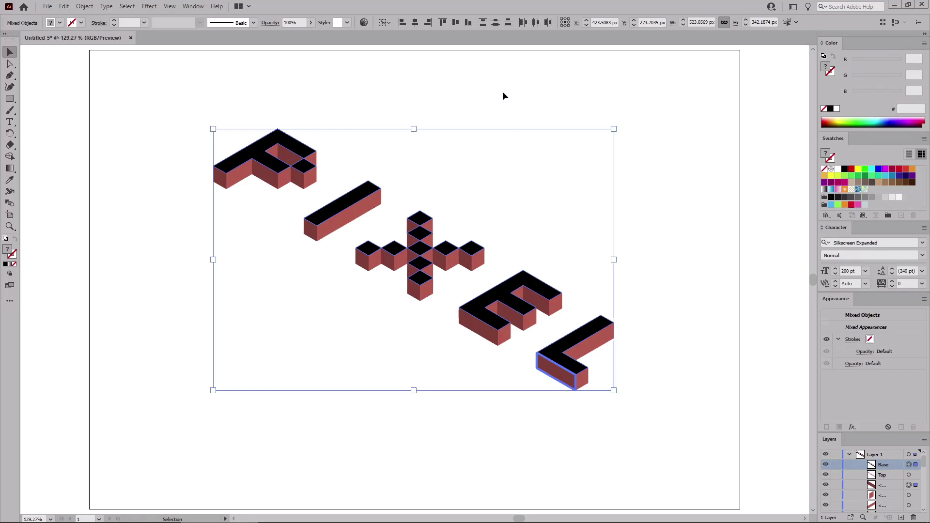
click(469, 23)
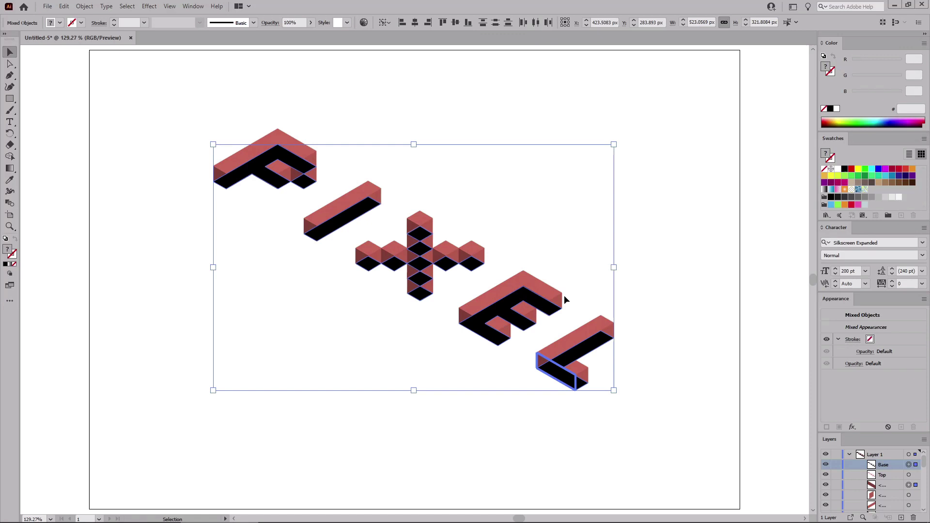
Delete the black Base faces, then select the Top faces of the PIXEL letters.
click(584, 403)
click(572, 385)
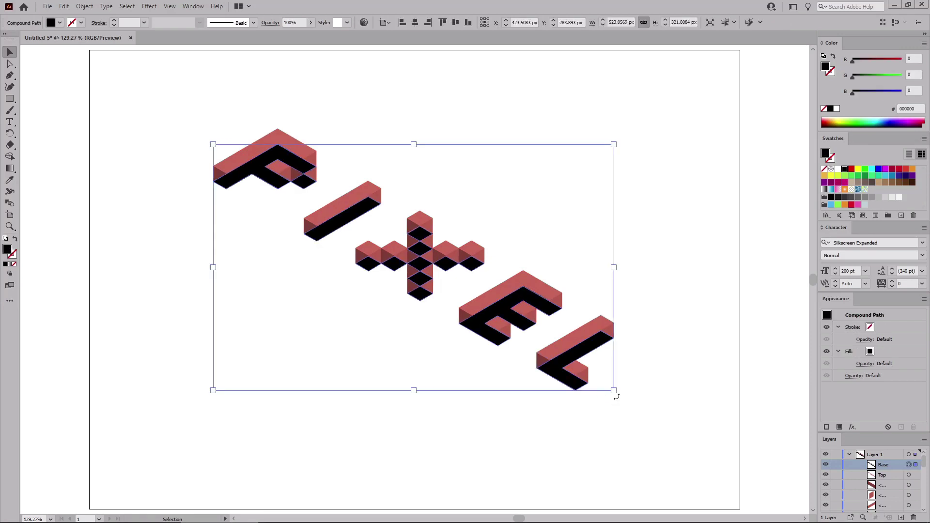
key(ctrl)
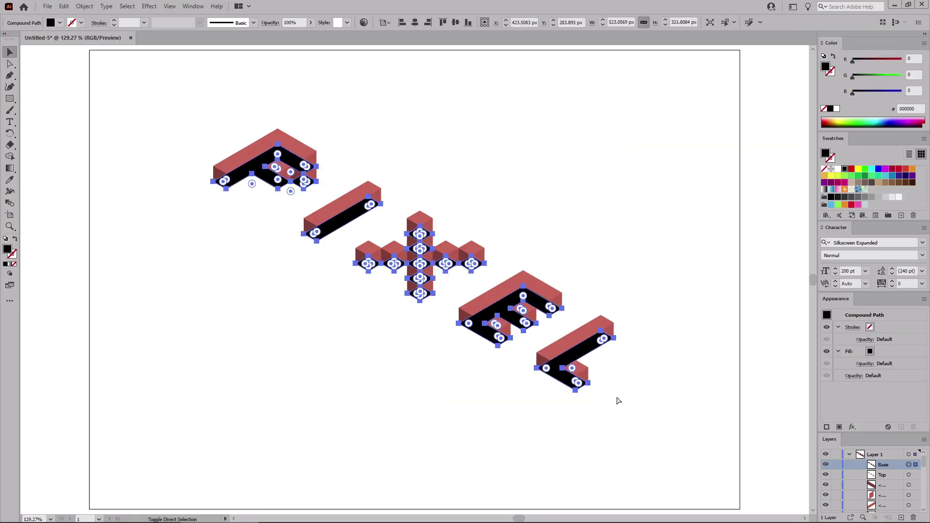
key(Delete)
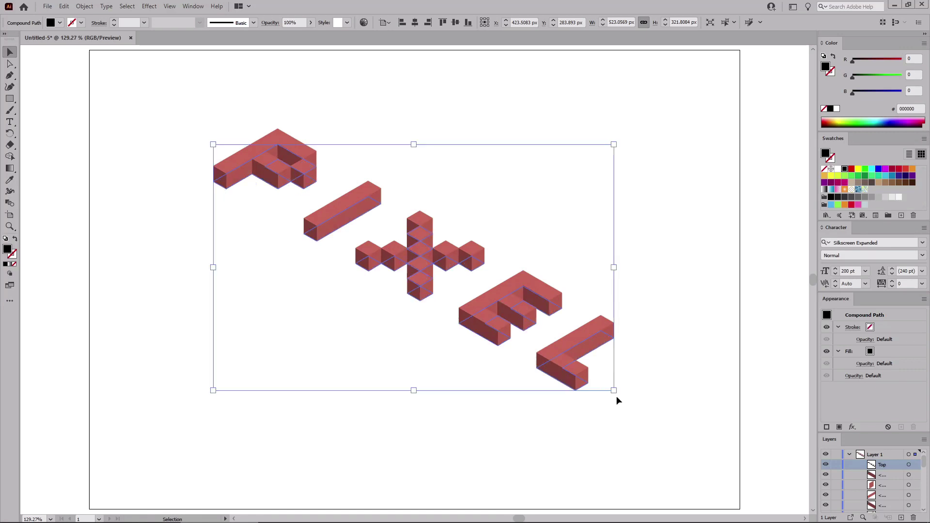
click(621, 405)
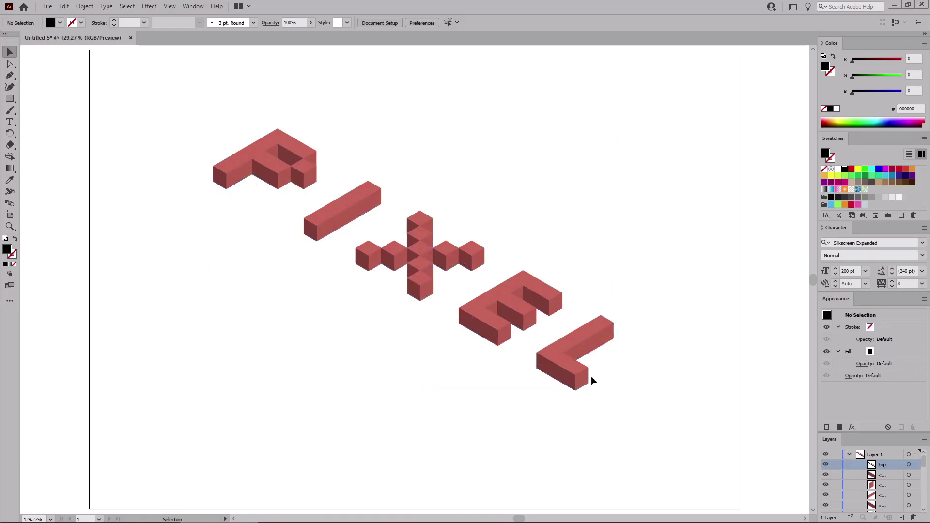
click(565, 360)
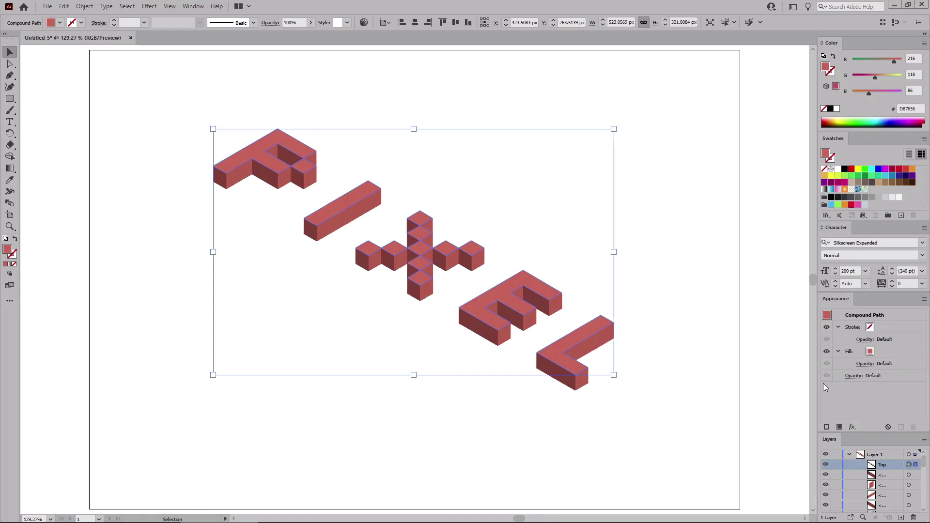
Fill the top faces yellow, RGB 255/222/0.
click(890, 351)
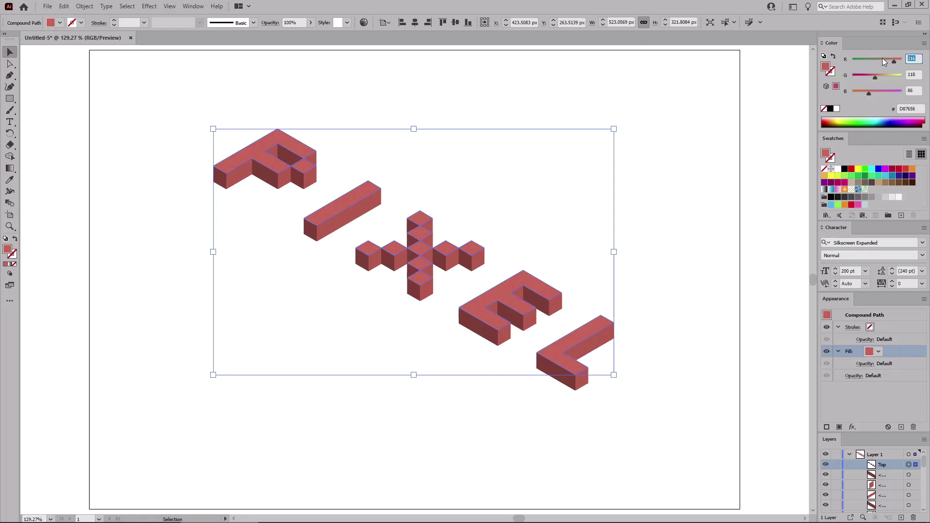
text(255)
key(Tab)
text(222)
key(Tab)
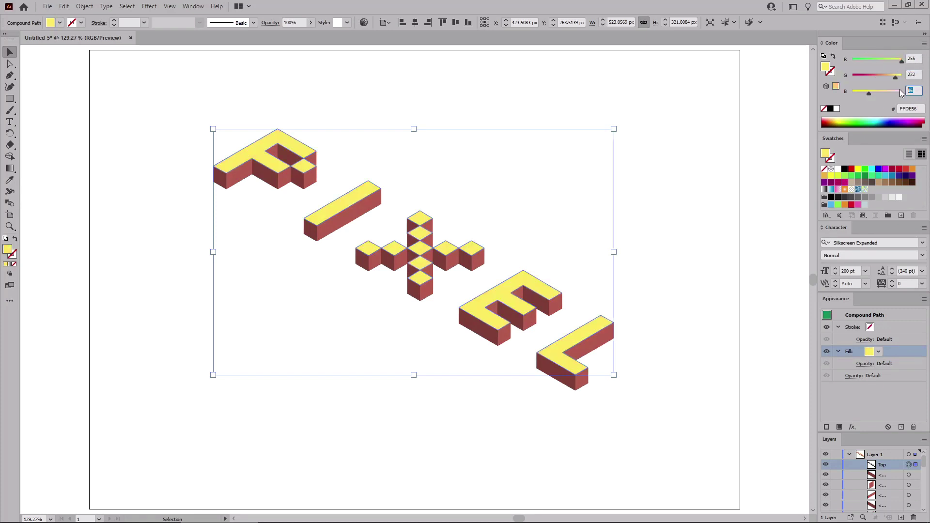
text(0)
key(Return)
Give the top faces a dark grey stroke, RGB 46/58/58.
click(885, 328)
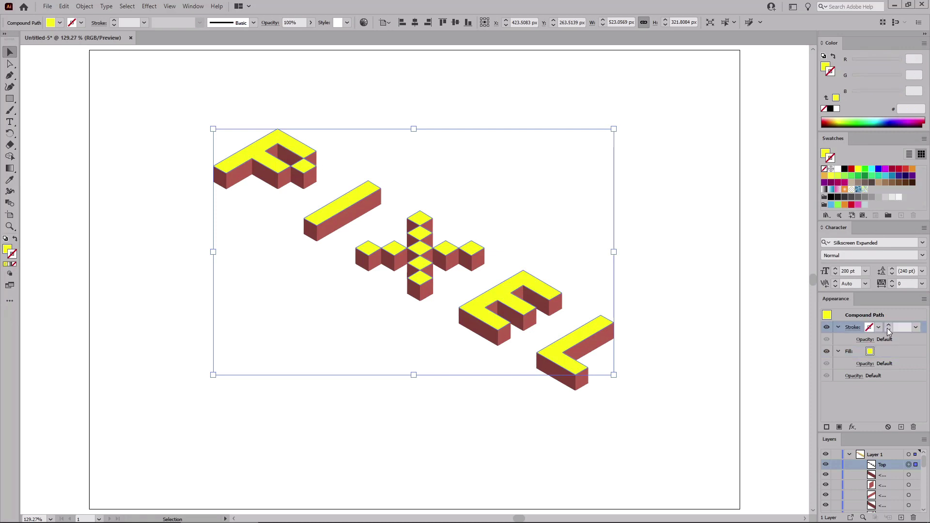
click(915, 59)
text(46)
key(Tab)
text(5)
key(Tab)
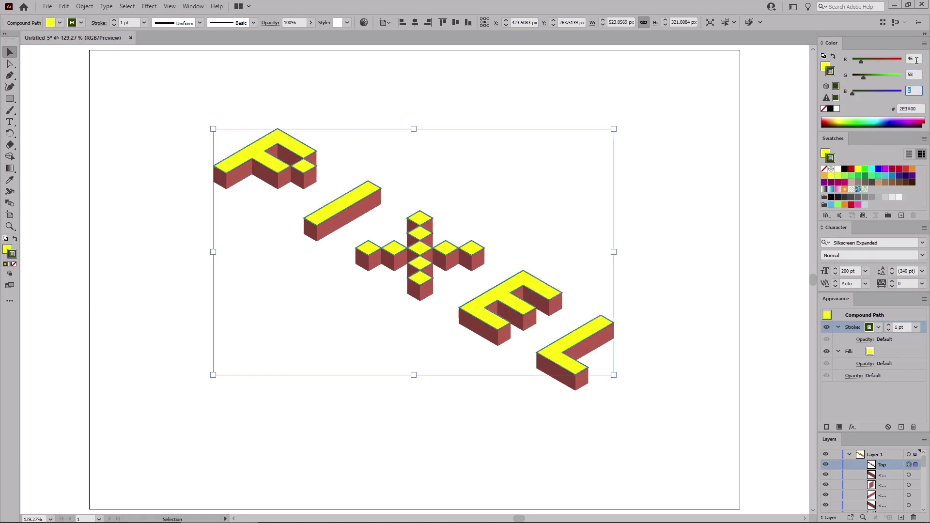
text(58)
key(Return)
Set the stroke weight to 4 pt with a Round Join.
click(853, 328)
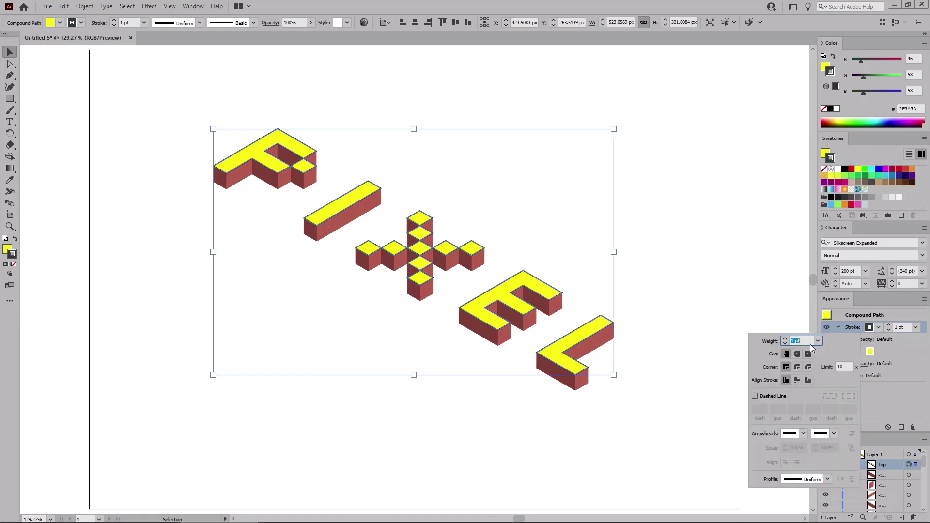
text(4)
click(798, 367)
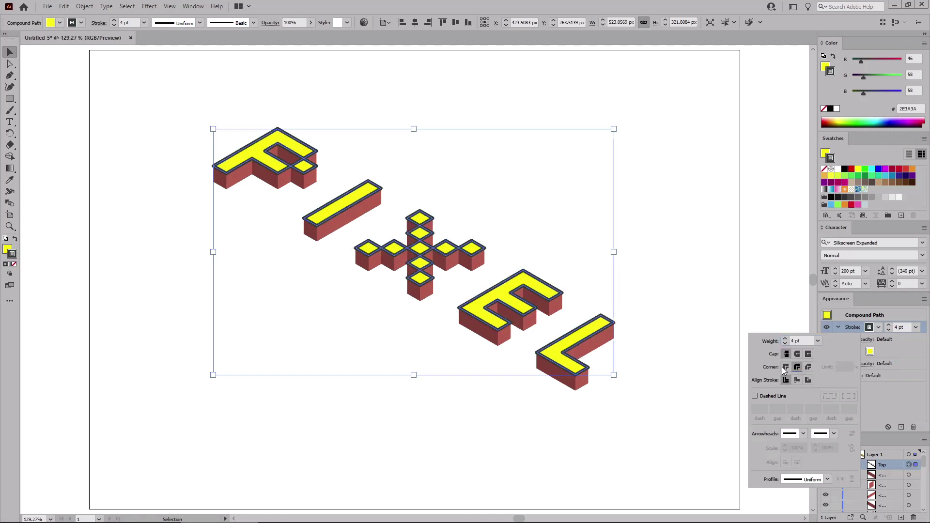
Select all the right-facing side faces that share the L corner face's fill colour.
click(596, 406)
click(586, 384)
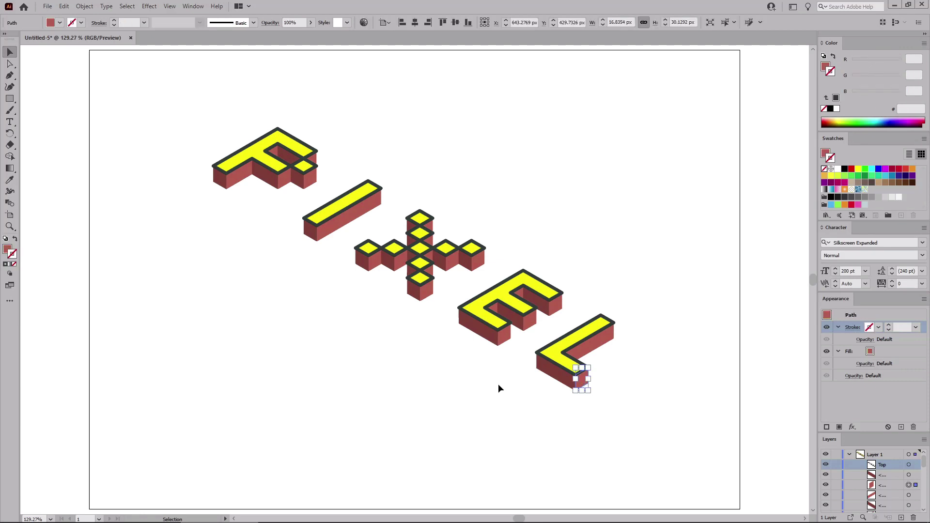
click(127, 7)
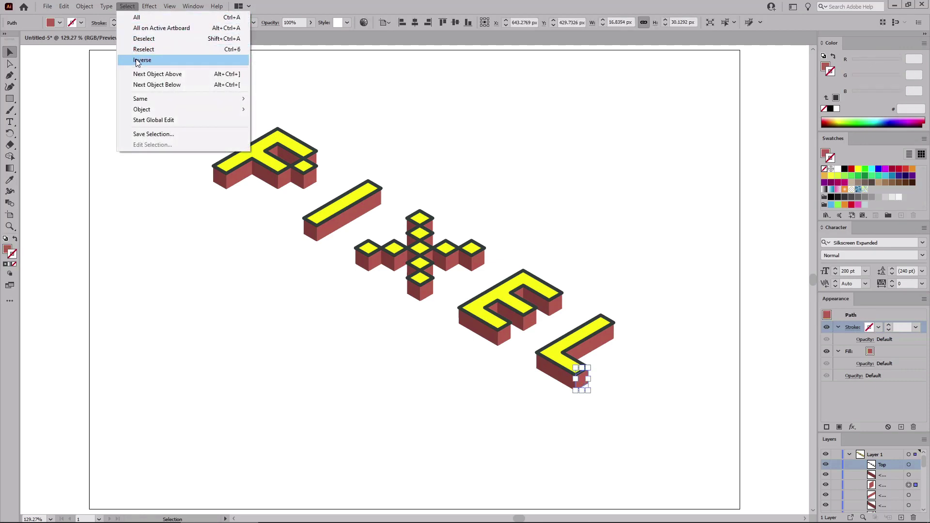
mouse_move(144, 100)
click(291, 141)
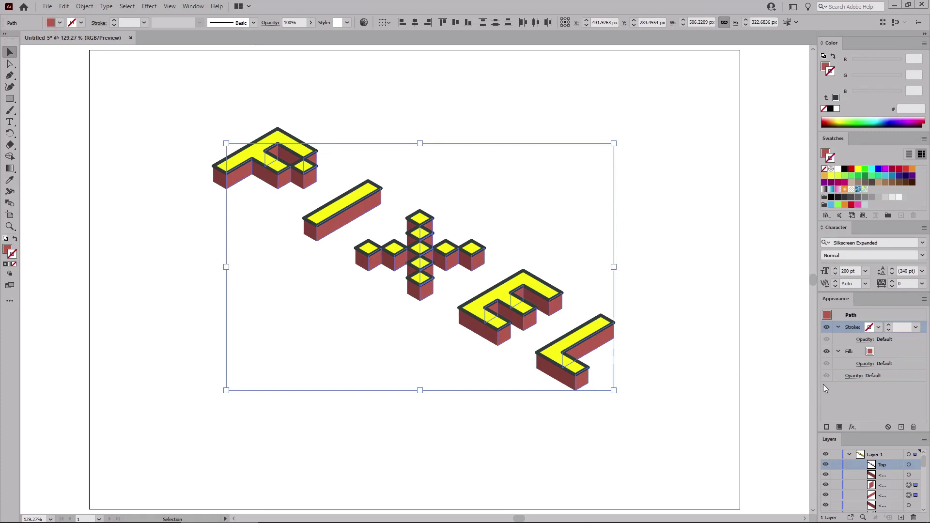
Fill the selected side faces with cyan RGB 0/174/236.
click(891, 352)
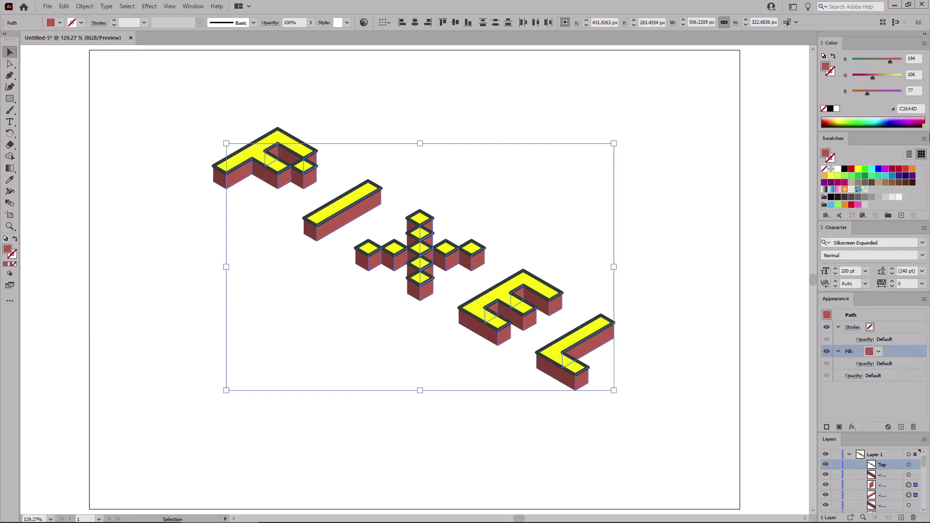
click(917, 59)
text(0)
key(Tab)
text(174)
key(Tab)
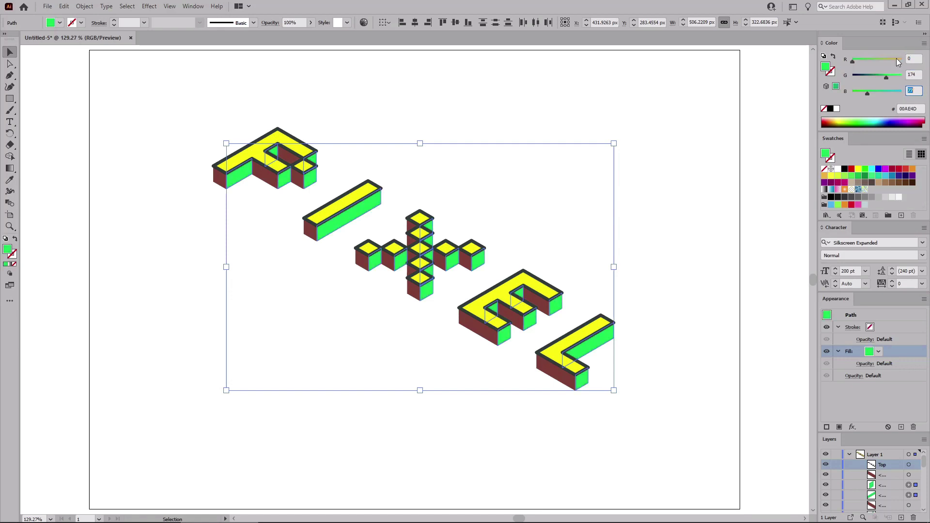
text(236)
key(Return)
Outline the side faces in dark grey 46/58/58 at 4 pt with round joins.
click(870, 322)
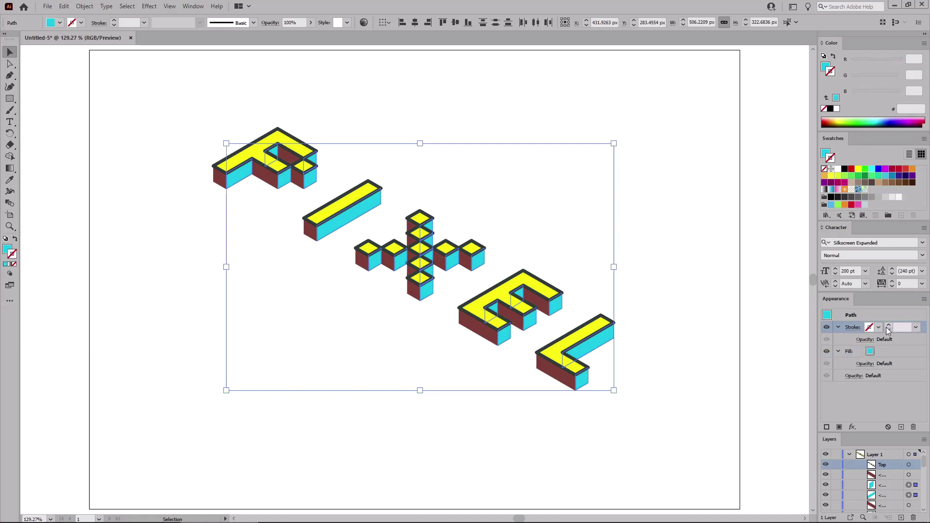
click(916, 59)
text(46)
key(Tab)
text(58)
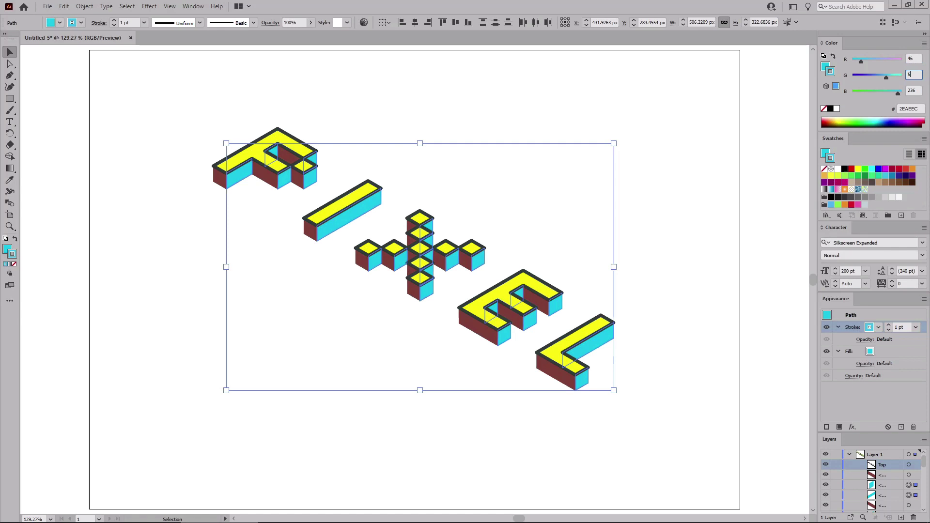
key(Tab)
text(58)
key(Return)
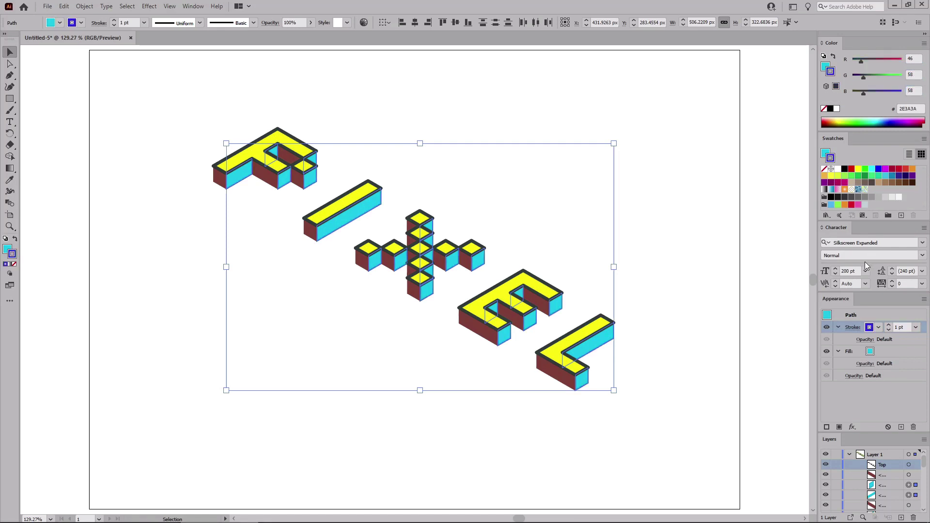
click(852, 329)
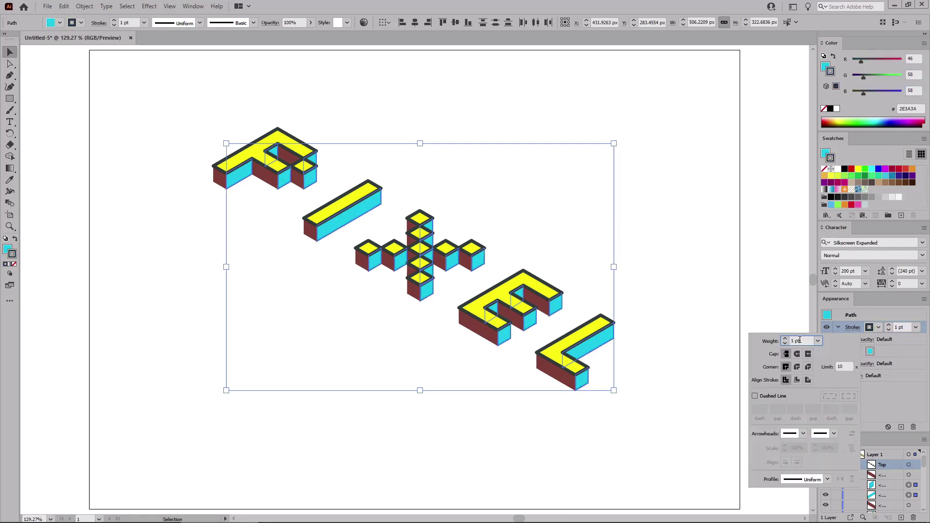
text(4)
click(798, 367)
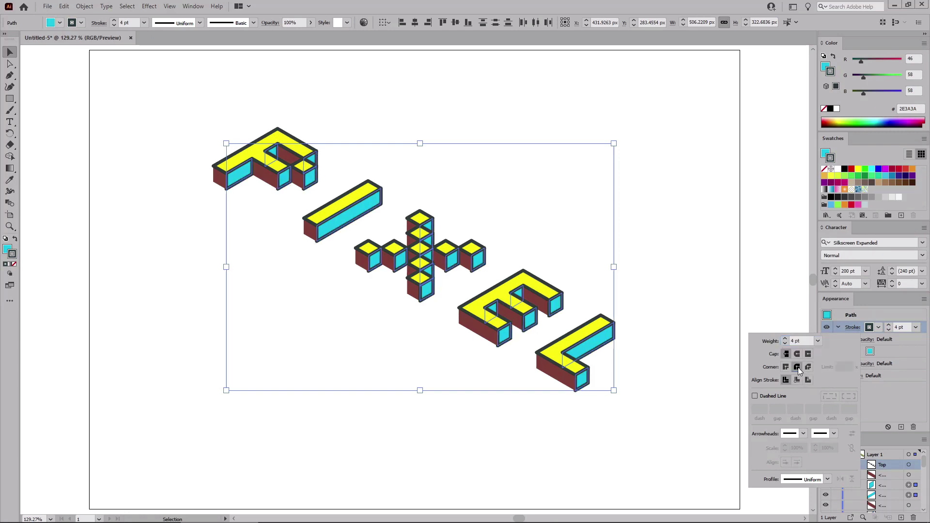
click(570, 417)
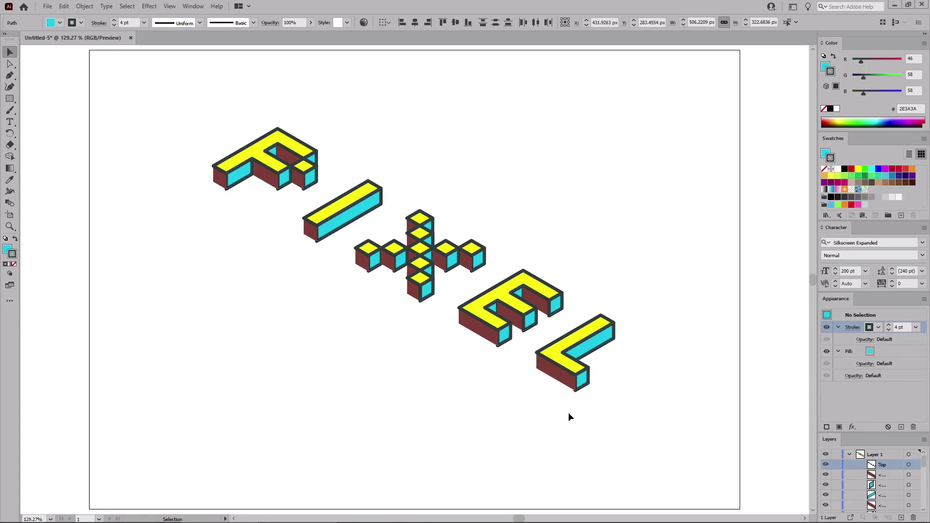
Select all maroon faces and eyedropper the I's top styling onto them.
click(561, 381)
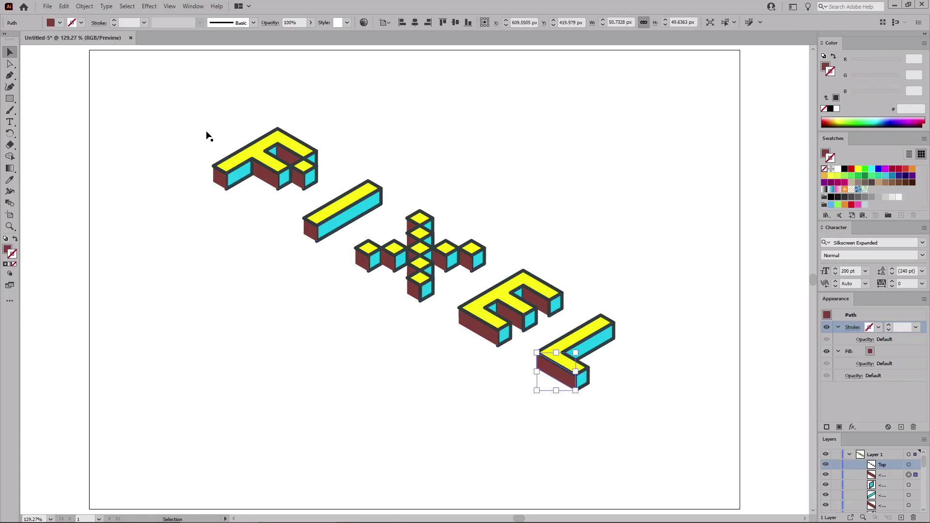
click(127, 6)
mouse_move(162, 99)
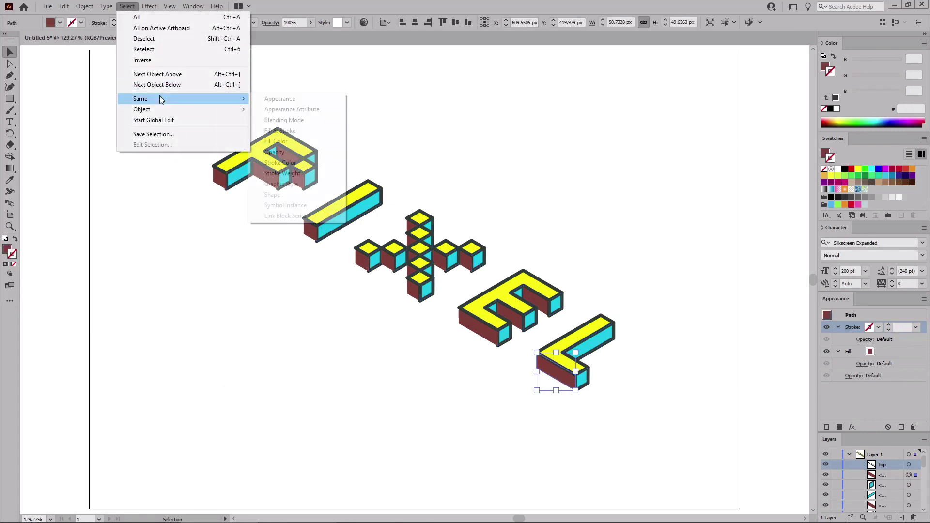
click(275, 141)
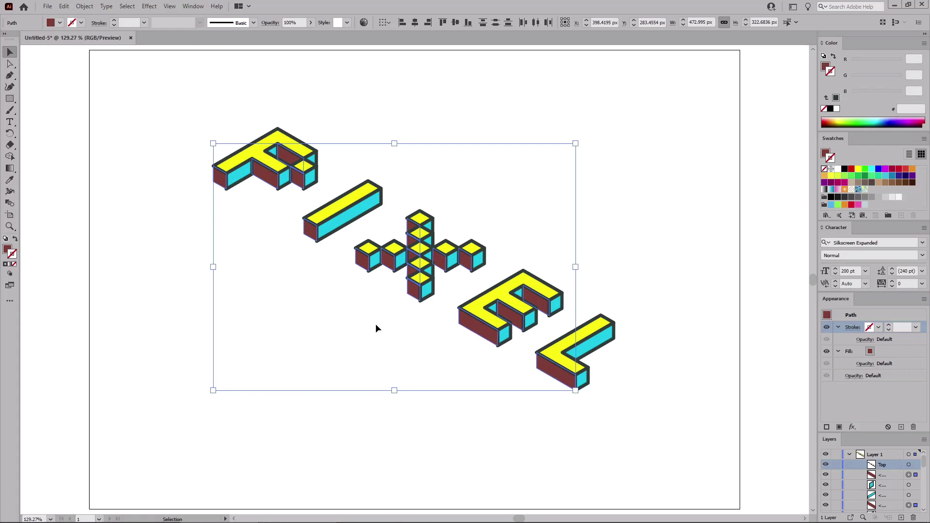
click(11, 181)
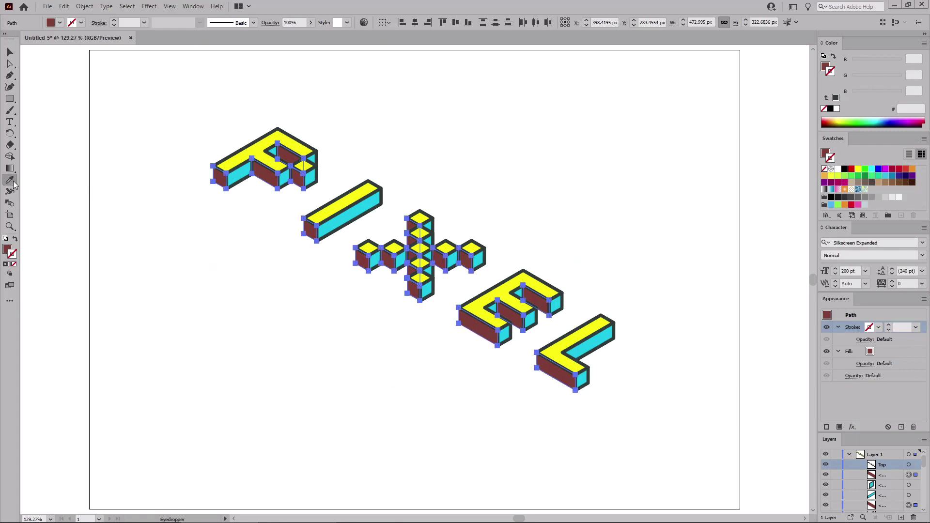
click(343, 200)
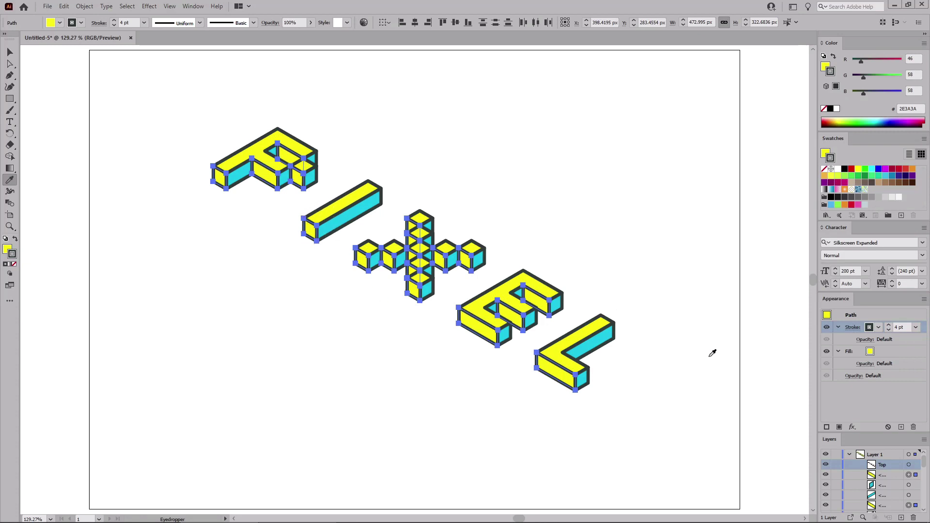
Change the selected faces' fill to pink RGB 252/130/119.
click(902, 351)
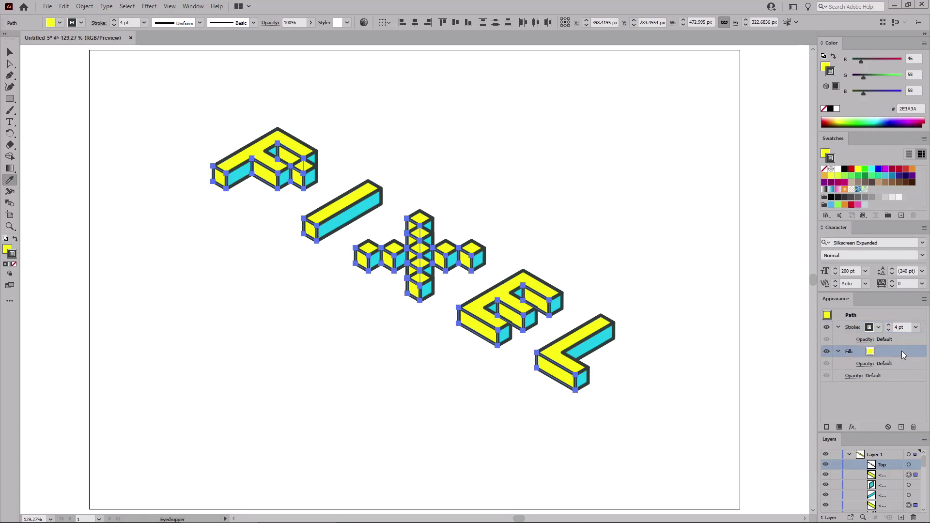
click(914, 59)
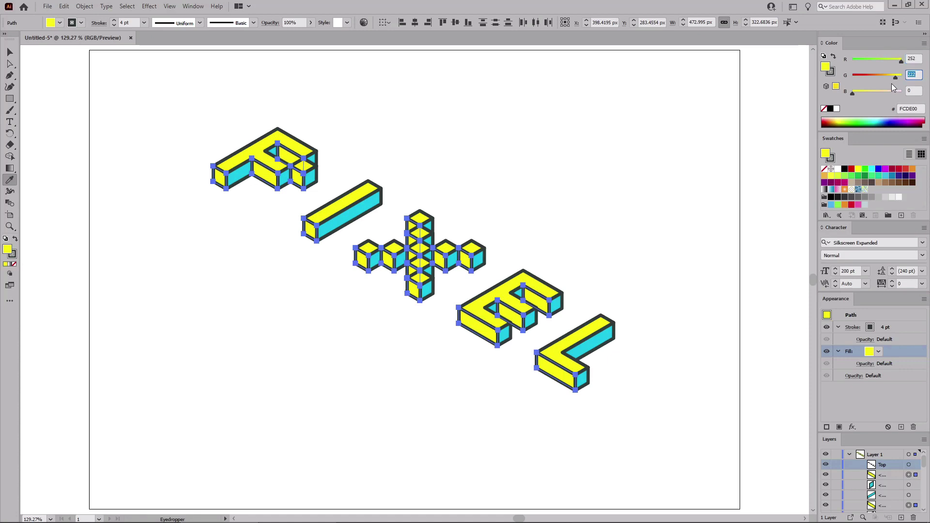
text(130)
key(Tab)
text(1)
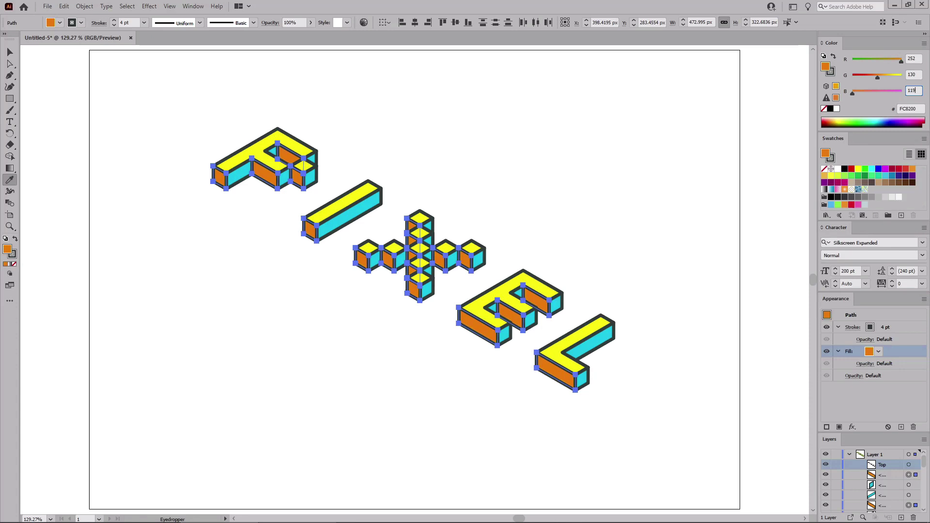
text(19)
key(Return)
Create an 860 × 610 px rectangle.
click(11, 100)
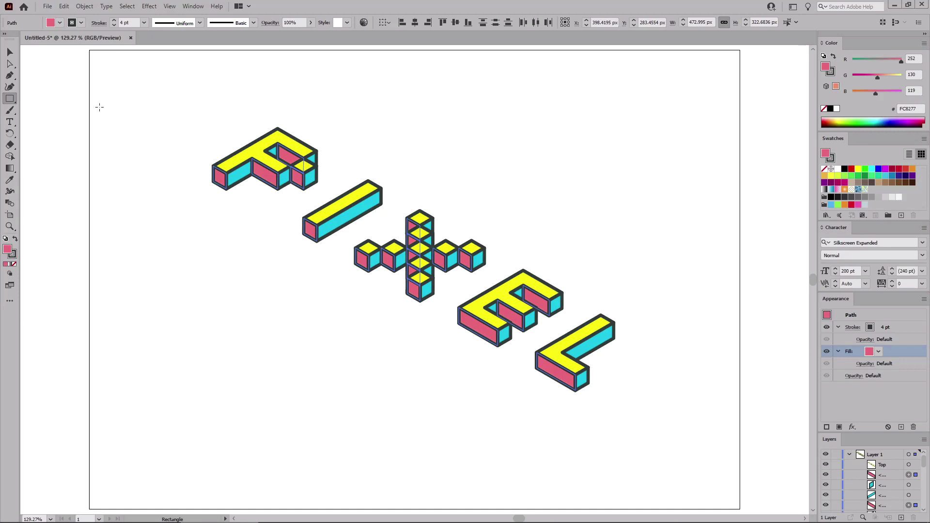
click(112, 97)
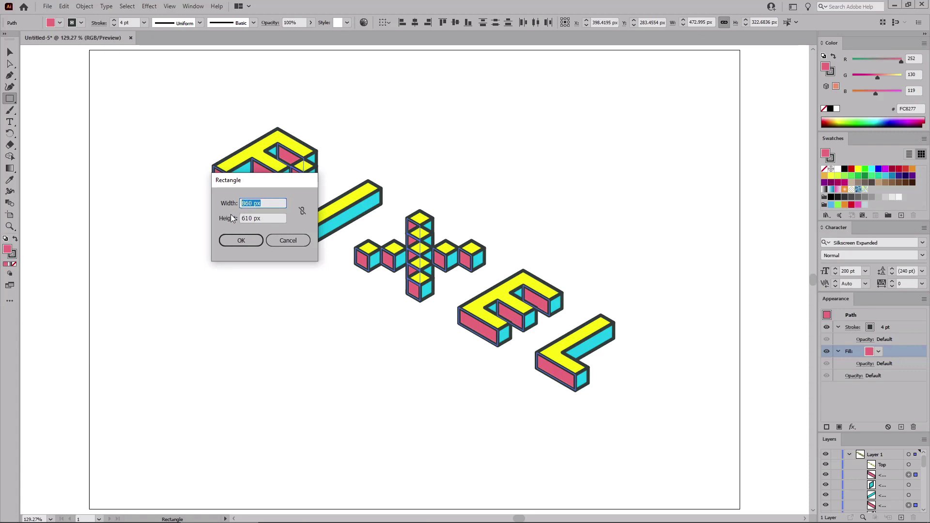
key(Tab)
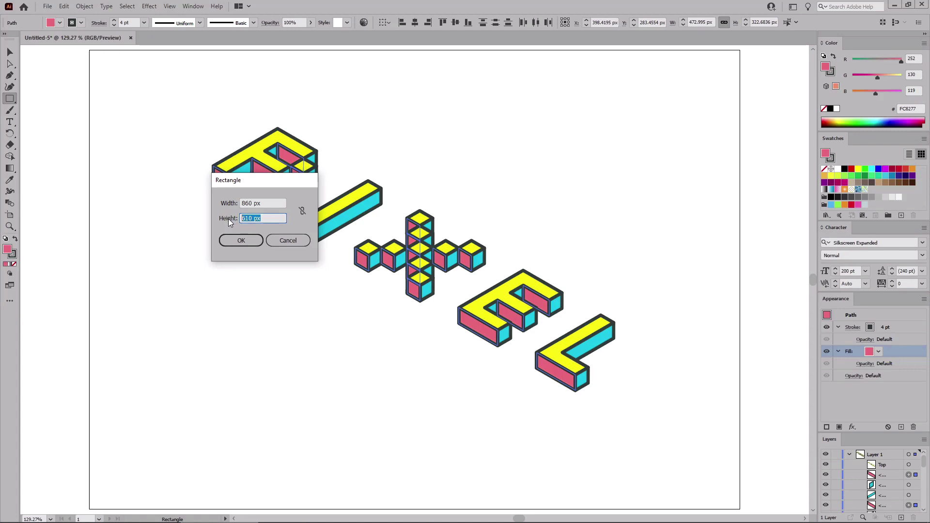
click(241, 240)
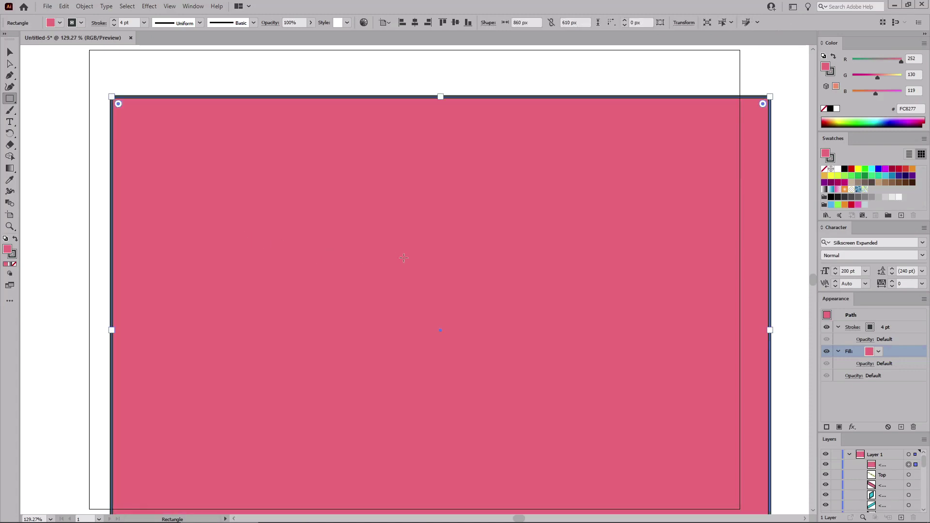
Give the rectangle no stroke and a cyan RGB 0/173/236 fill.
click(905, 328)
click(824, 169)
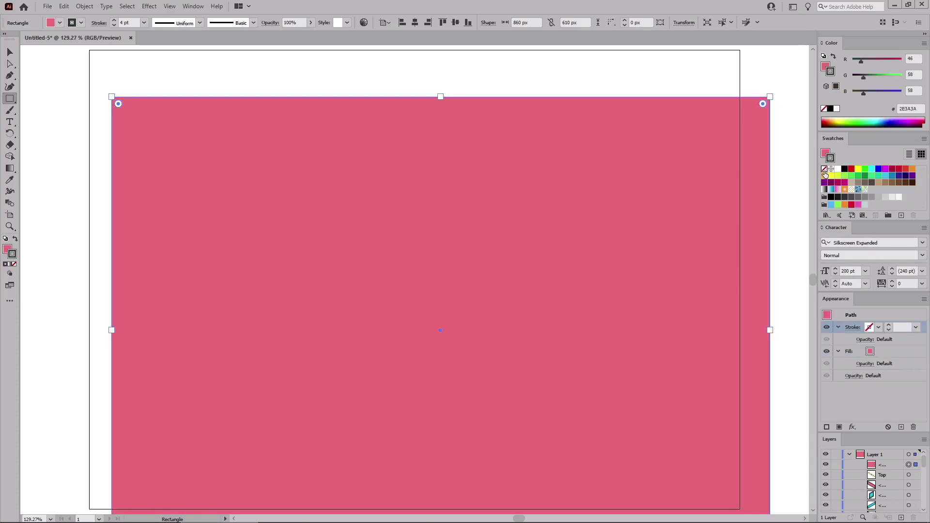
click(891, 353)
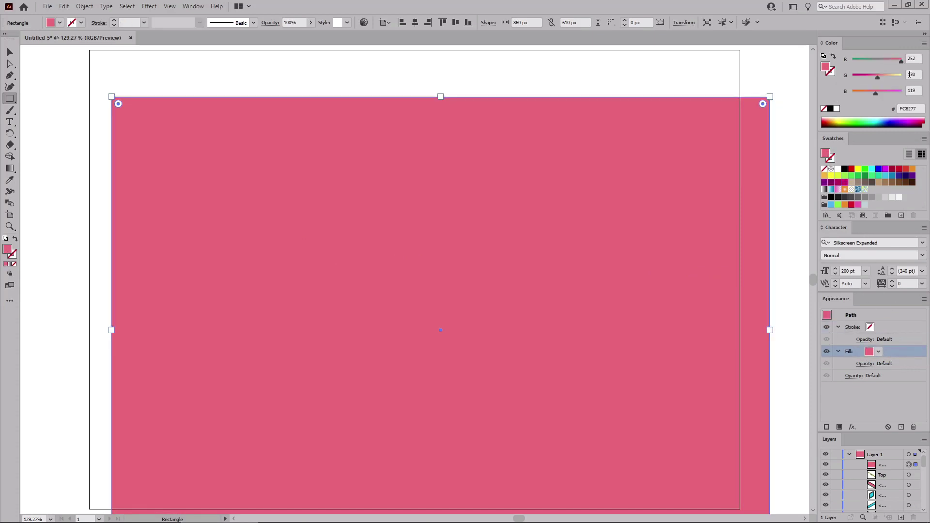
click(919, 58)
text(0)
key(Tab)
text(1)
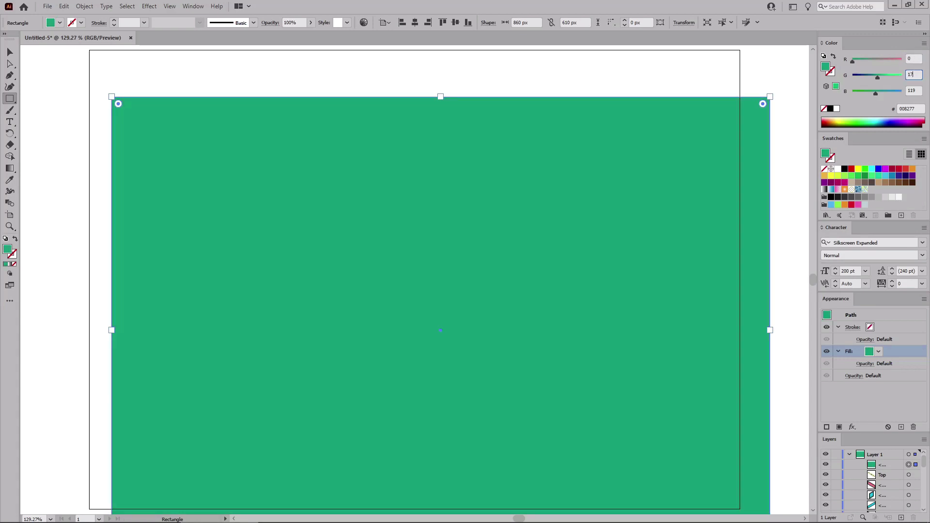
text(73)
key(Tab)
text(2)
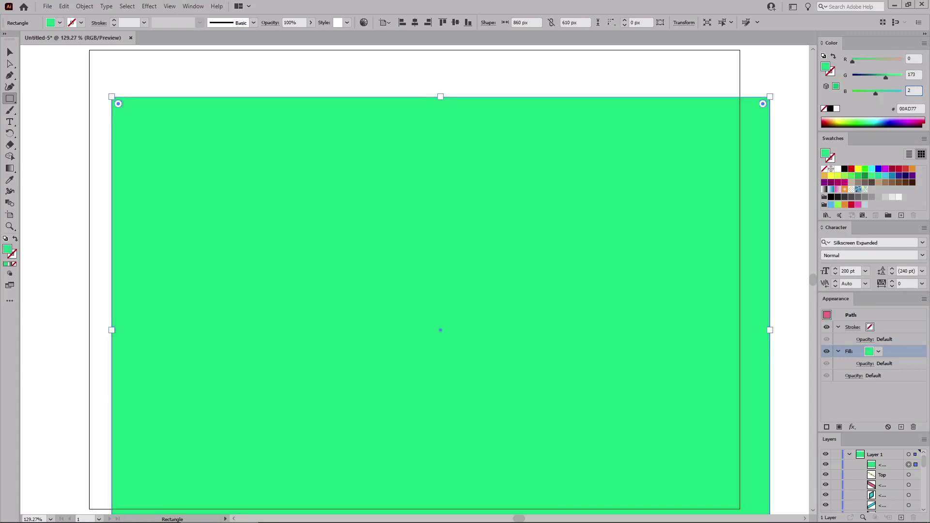
key(Return)
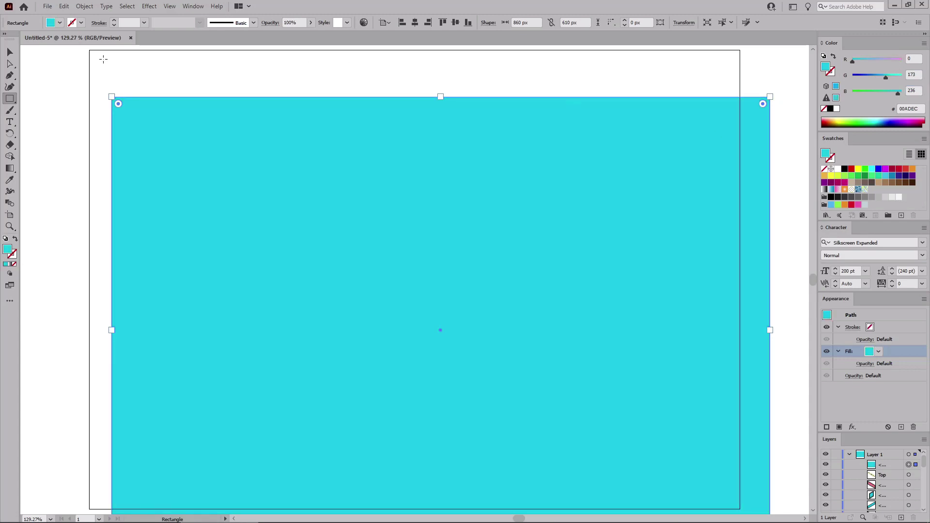
Move the cyan rectangle over the artboard and send it behind the PIXEL artwork.
click(14, 54)
drag(223, 137, 209, 103)
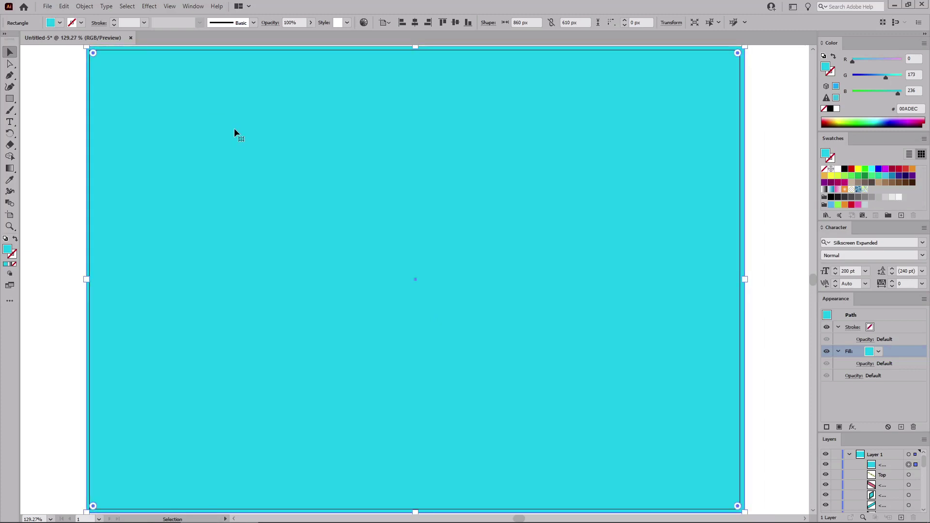
key(ctrl)
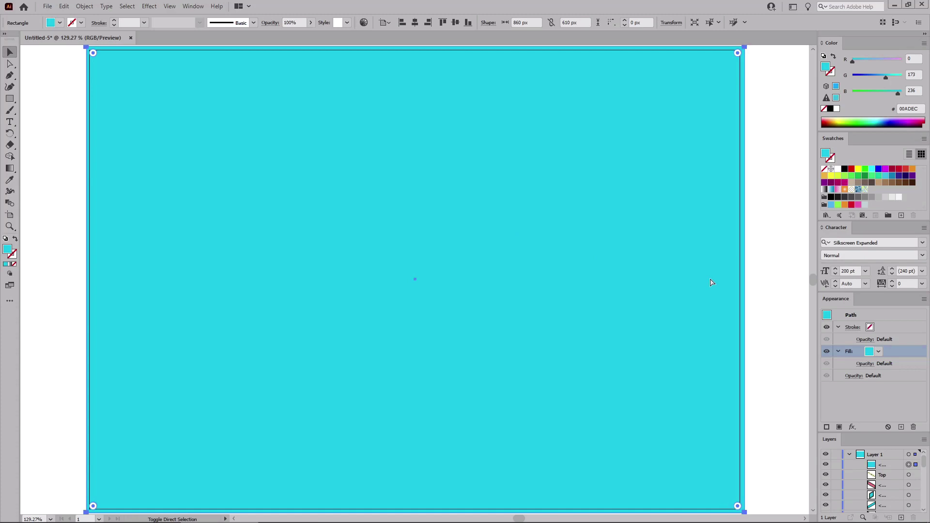
key(ctrl+shift+bracketleft)
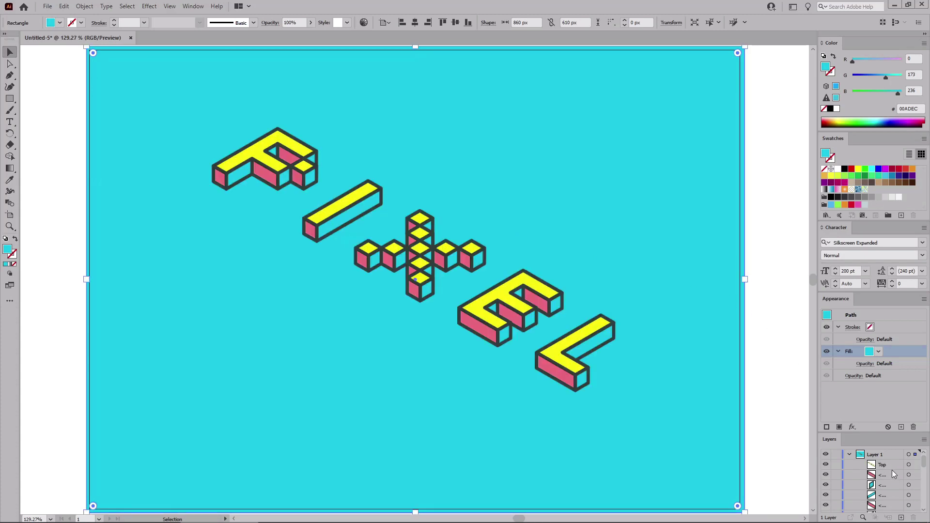
scroll(891, 471, down, 5)
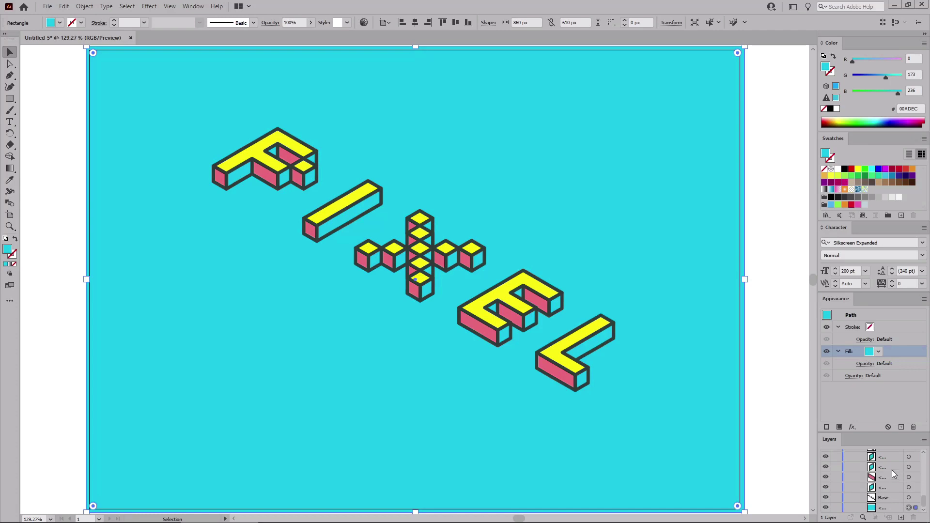
Apply a 2 px Offset Path effect with round joins to the Base compound path.
click(909, 499)
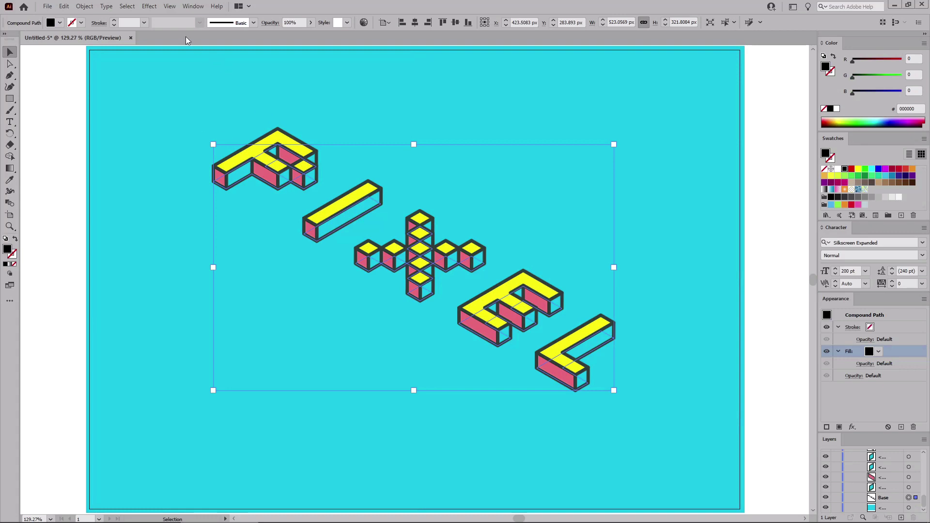
click(150, 6)
mouse_move(204, 95)
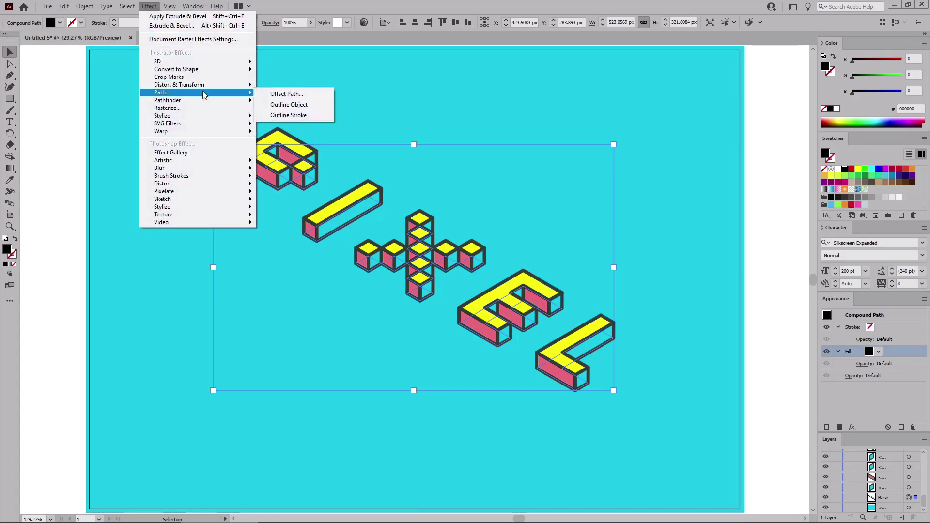
click(270, 94)
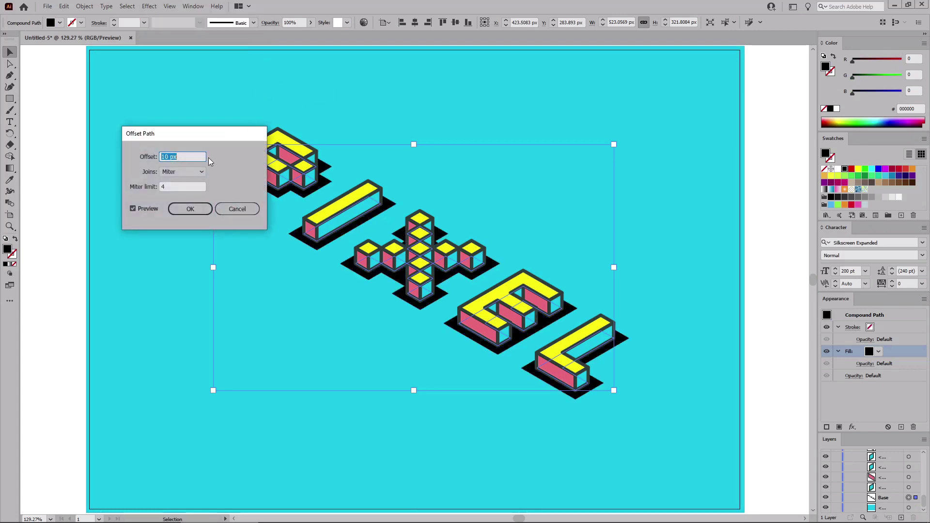
click(188, 173)
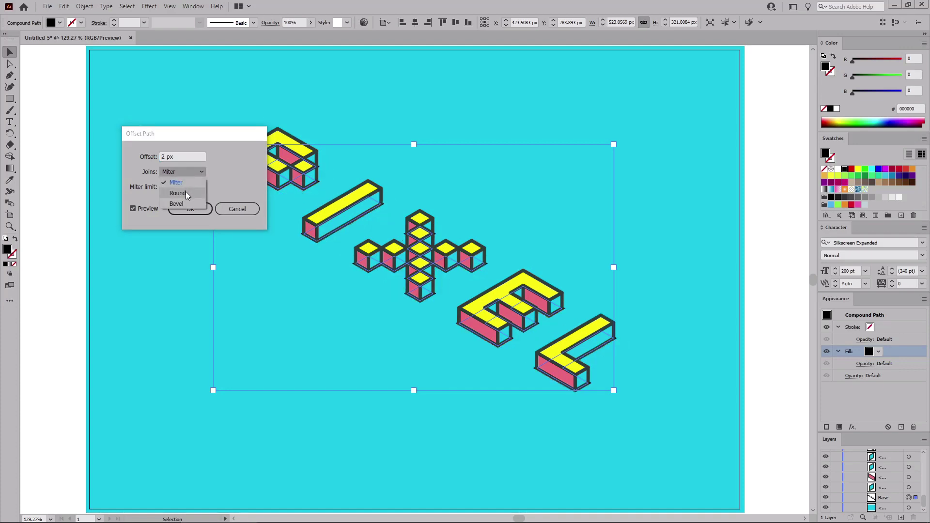
click(186, 193)
click(190, 210)
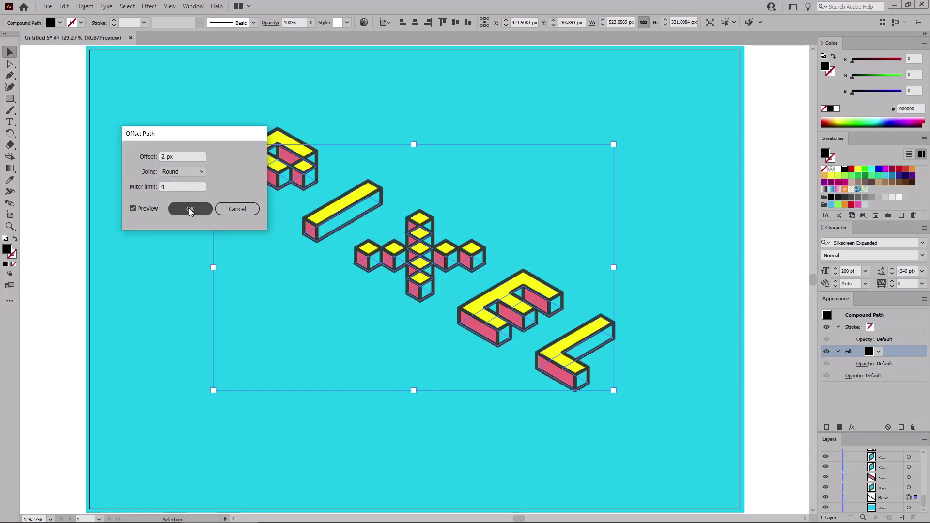
Add a Transform effect moving 0.2 px horizontally with 100 copies.
click(150, 6)
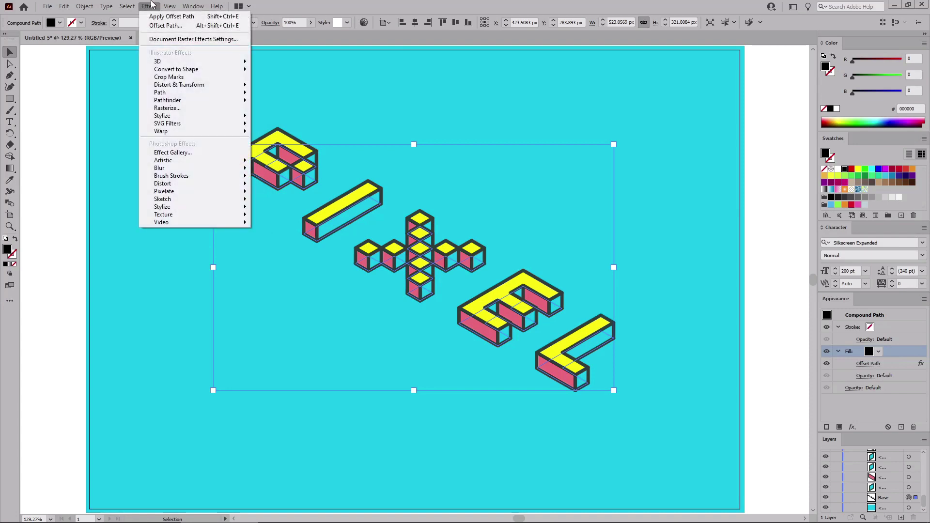
mouse_move(245, 86)
click(267, 118)
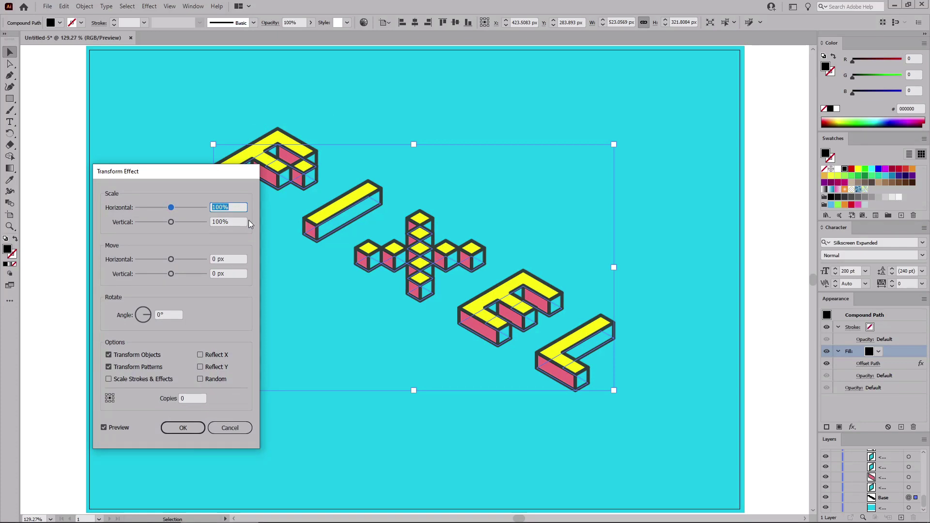
click(219, 260)
text(0.2)
click(176, 402)
text(100)
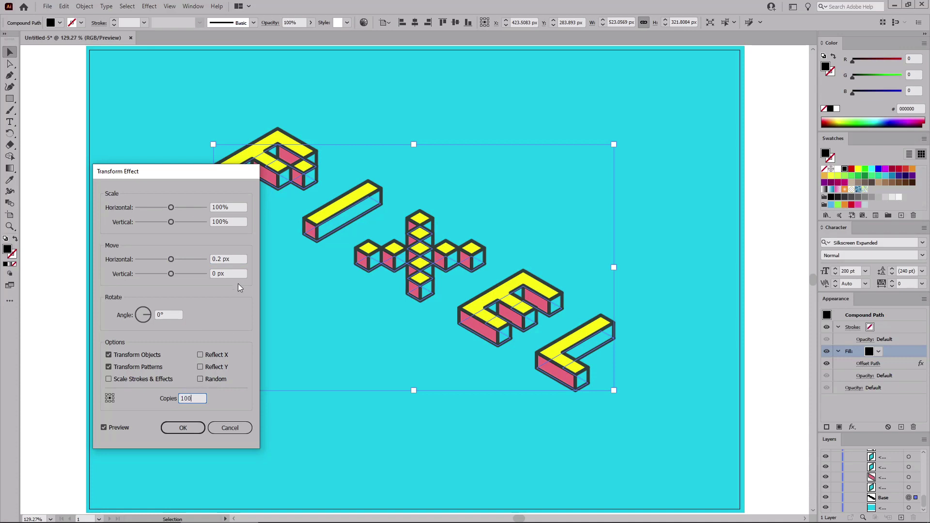
click(237, 273)
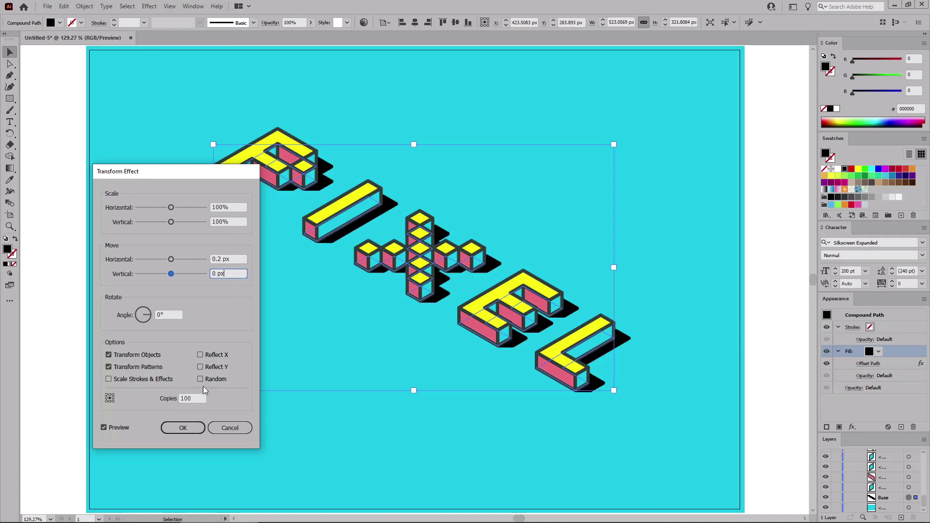
click(188, 429)
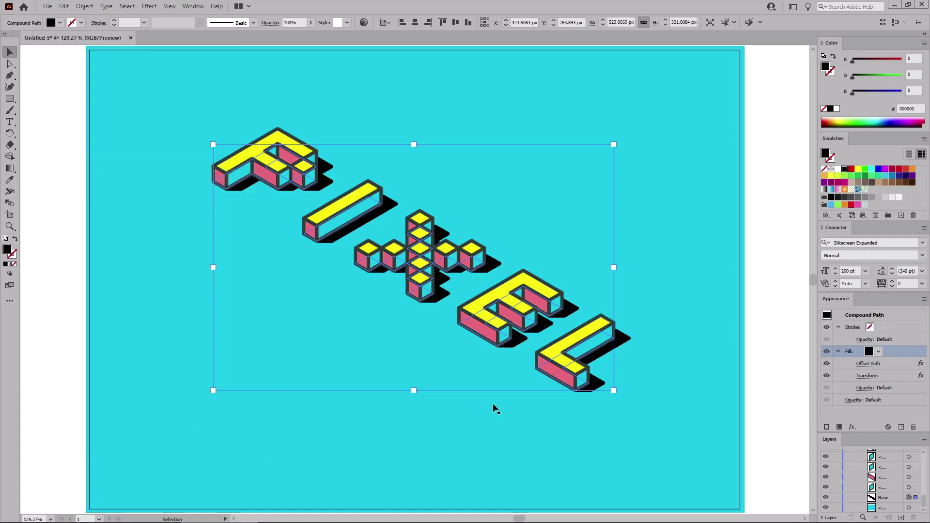
Set the Base's blend mode to Soft Light.
click(854, 400)
click(795, 418)
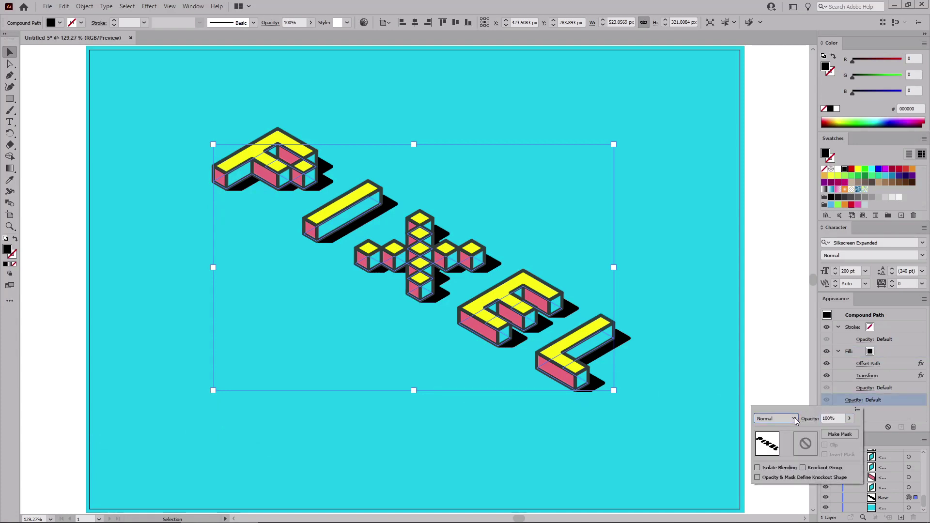
click(781, 335)
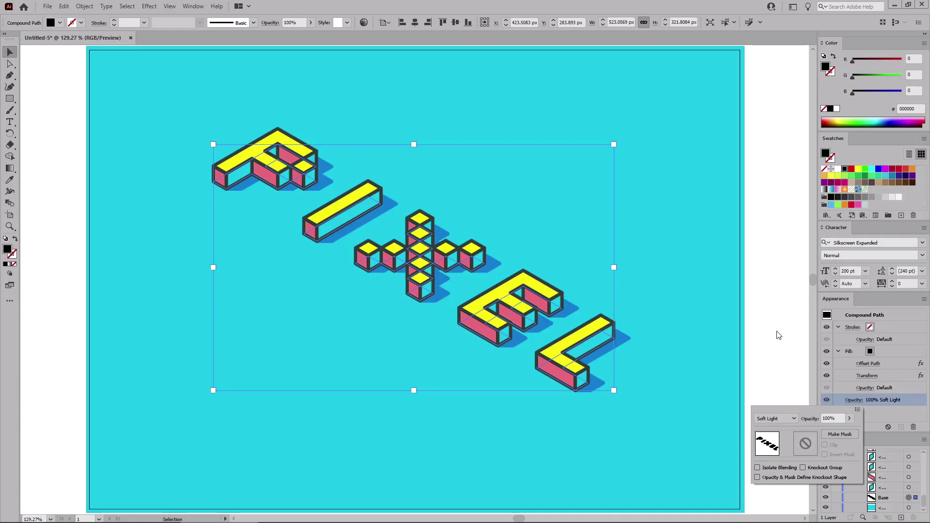
click(777, 331)
click(777, 331)
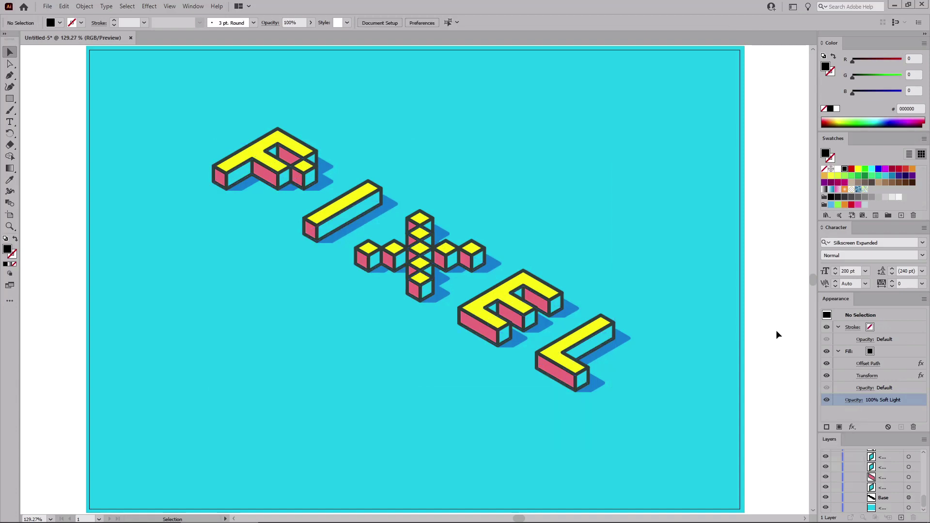